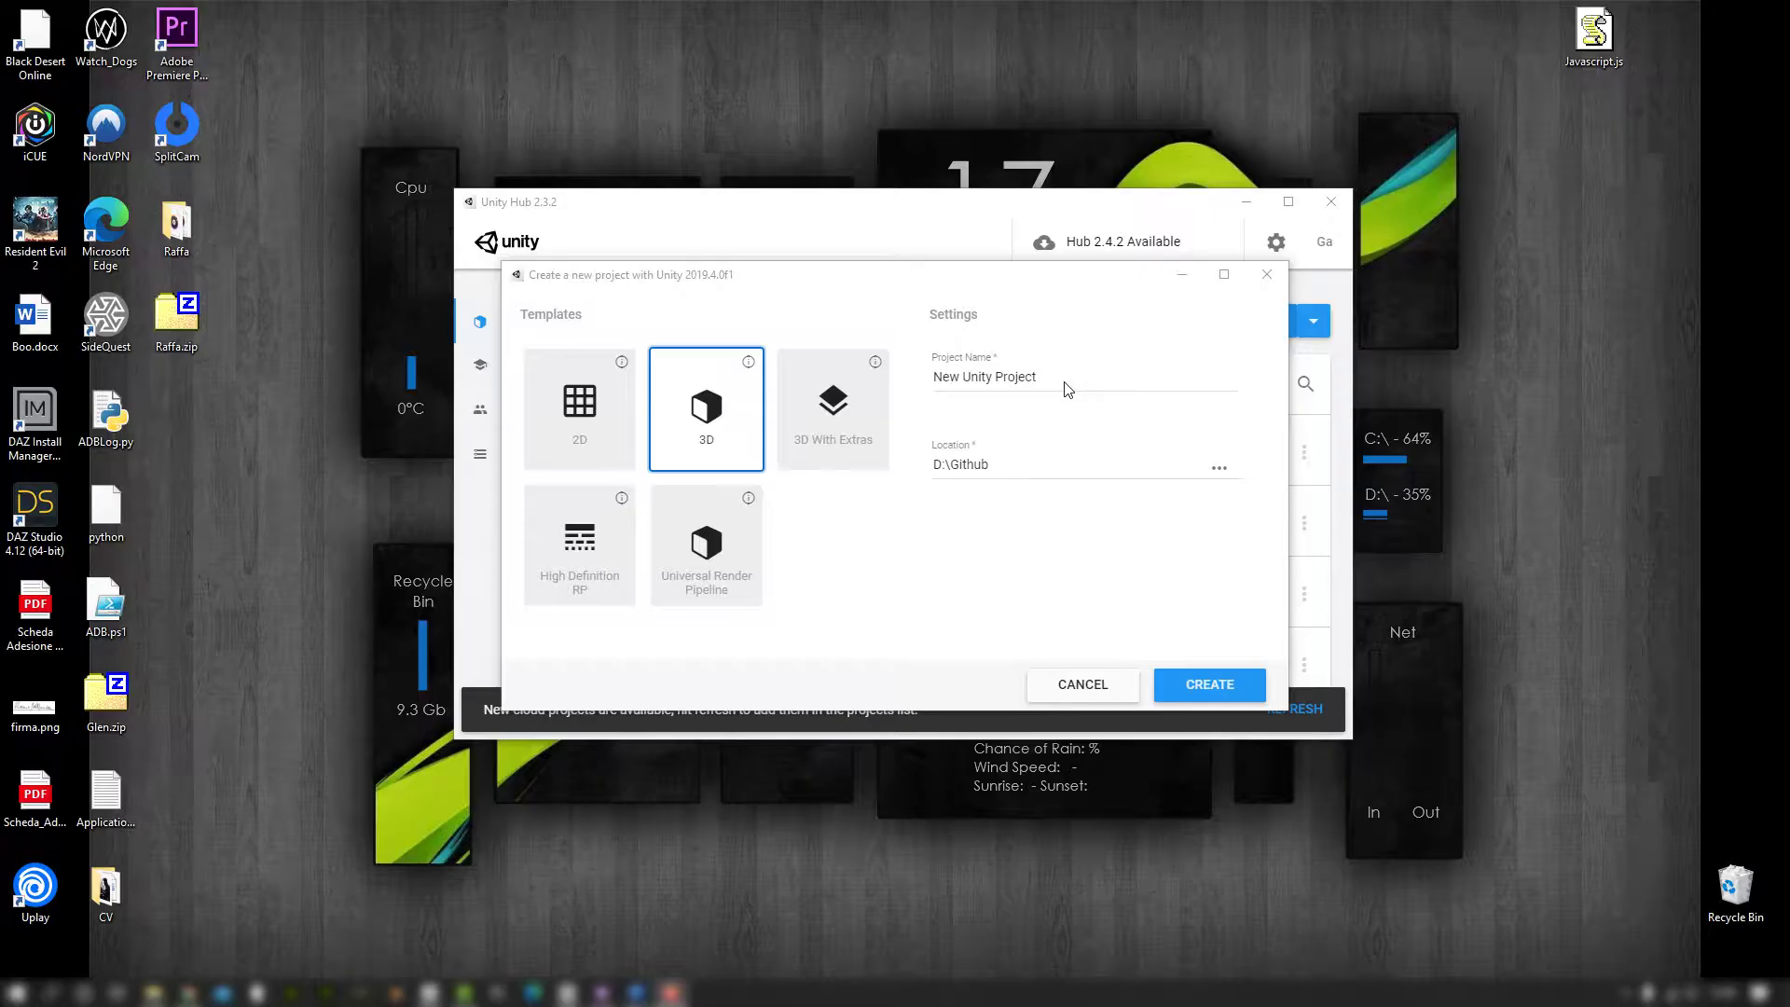
# Step: Name the new project 'Gait tutorial', choose the High Definition RP template and create it
pyautogui.moveTo(849, 392); pyautogui.dragTo(844, 392)
pyautogui.write('Gait tutorial')
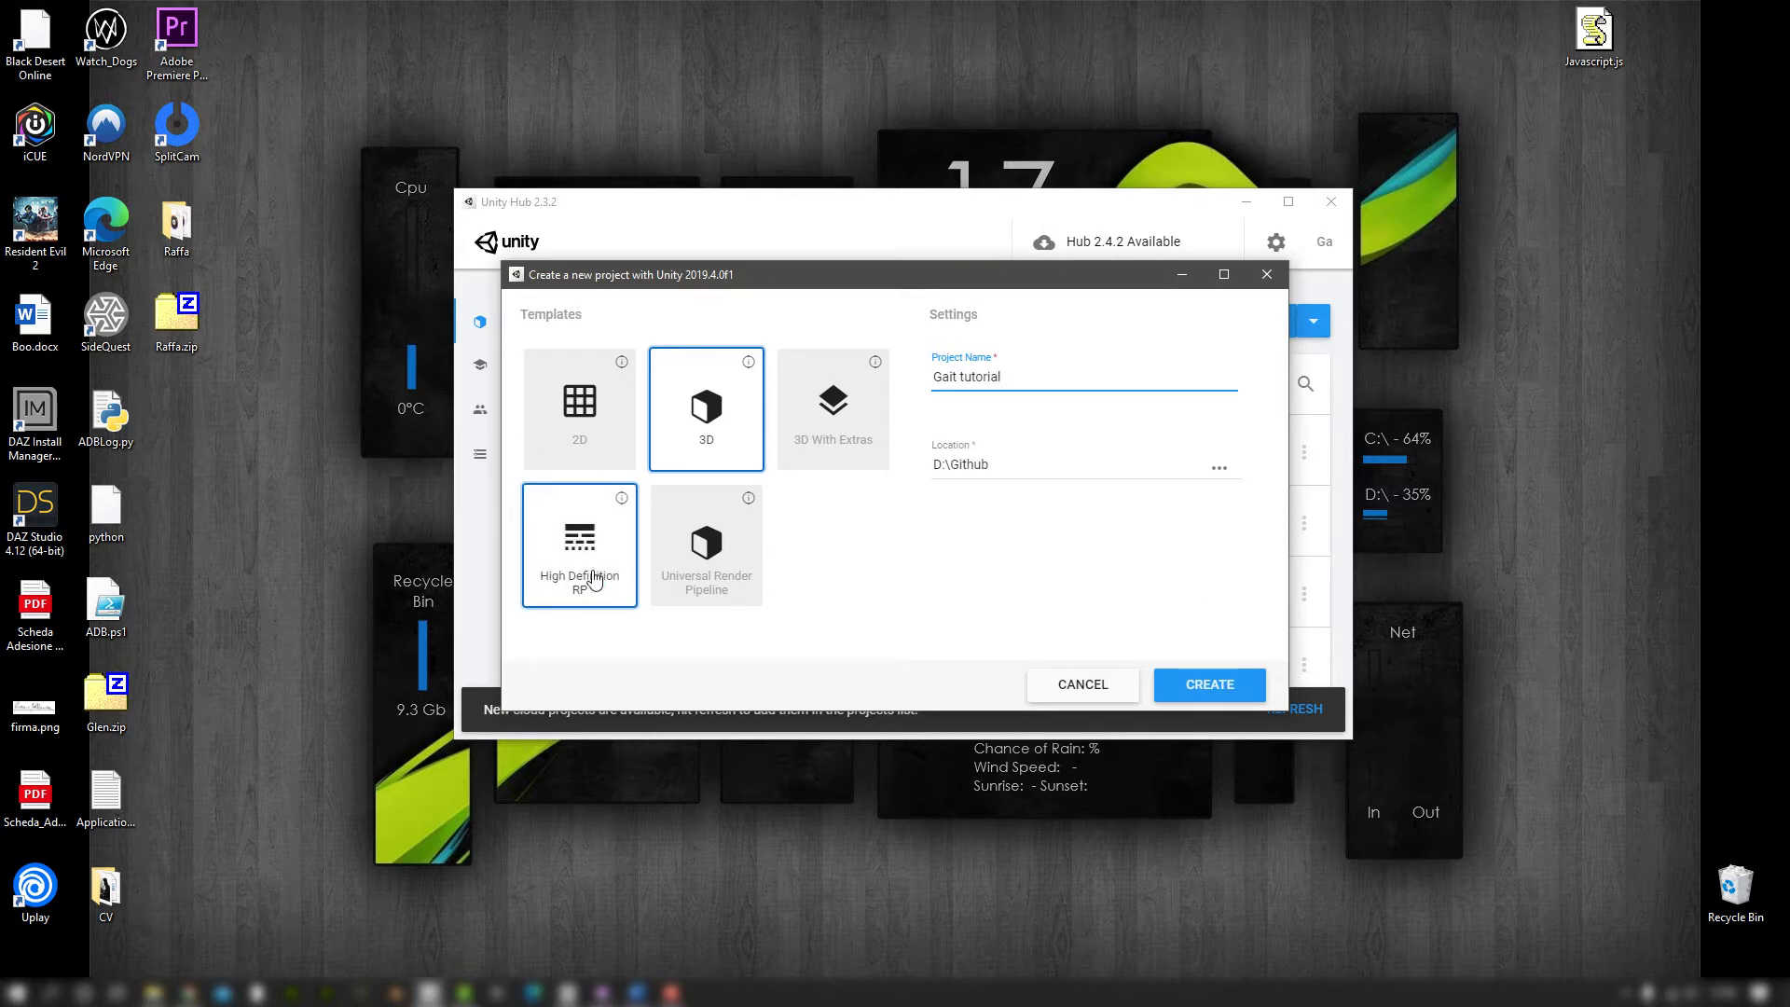
pyautogui.click(589, 571)
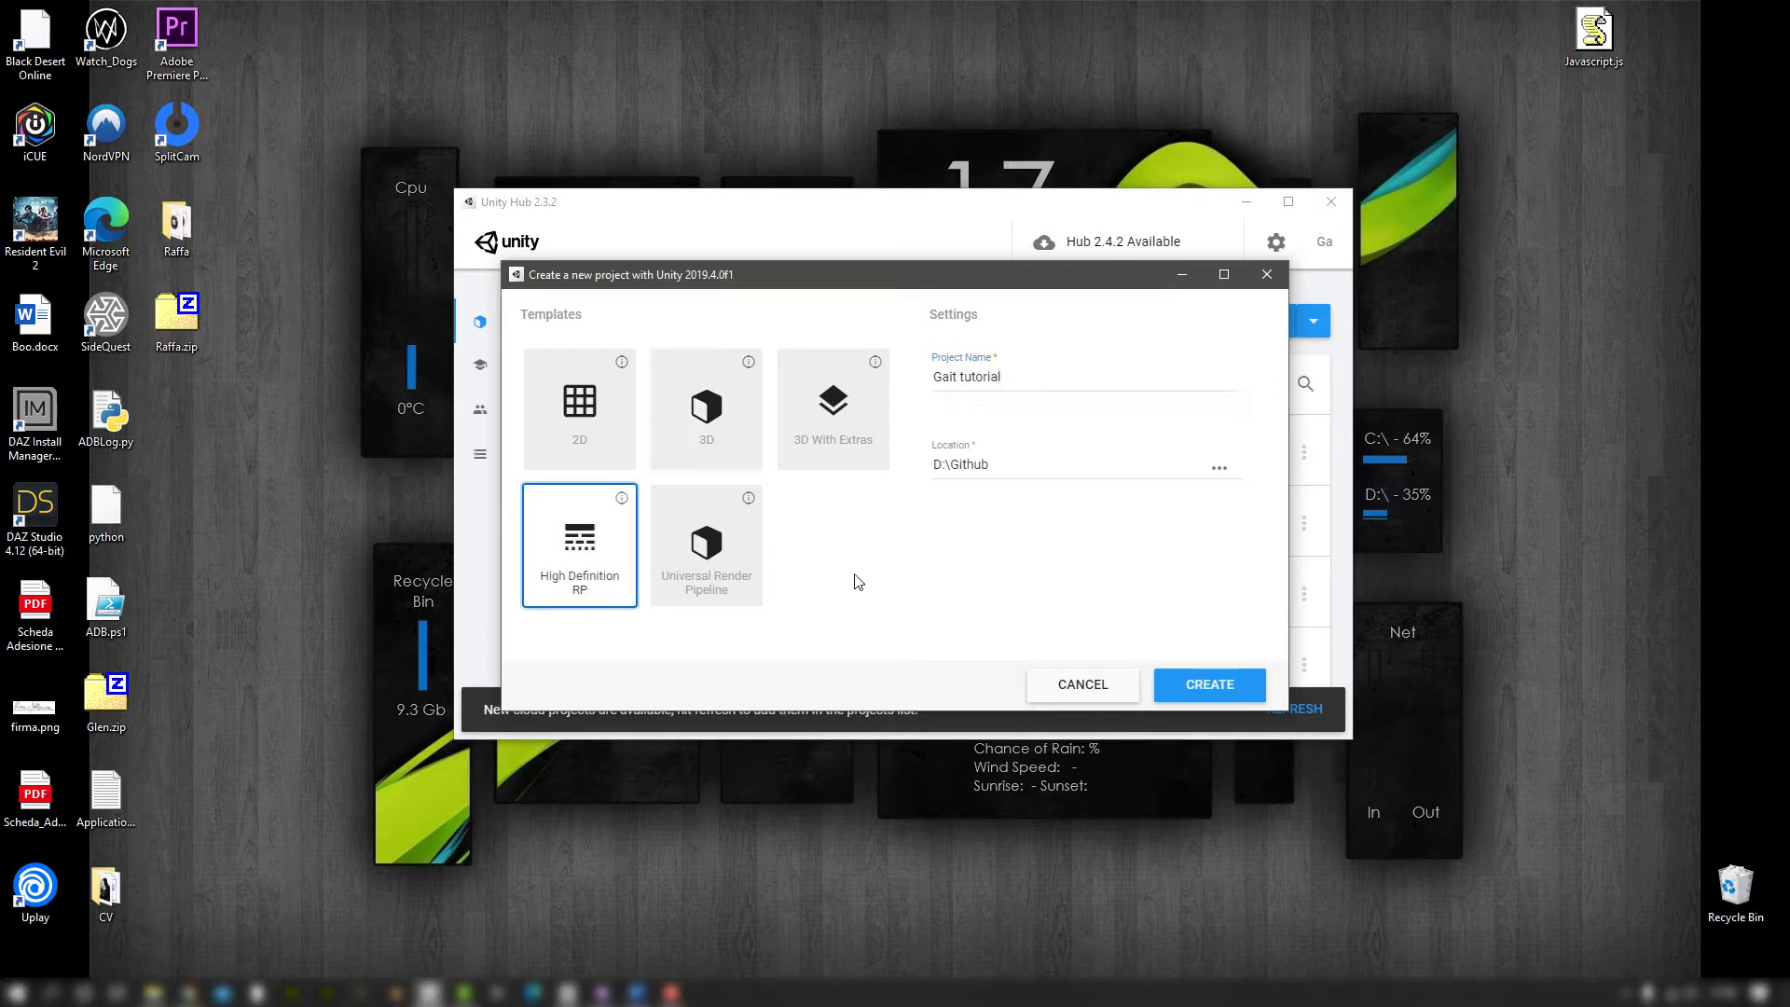
pyautogui.click(1210, 686)
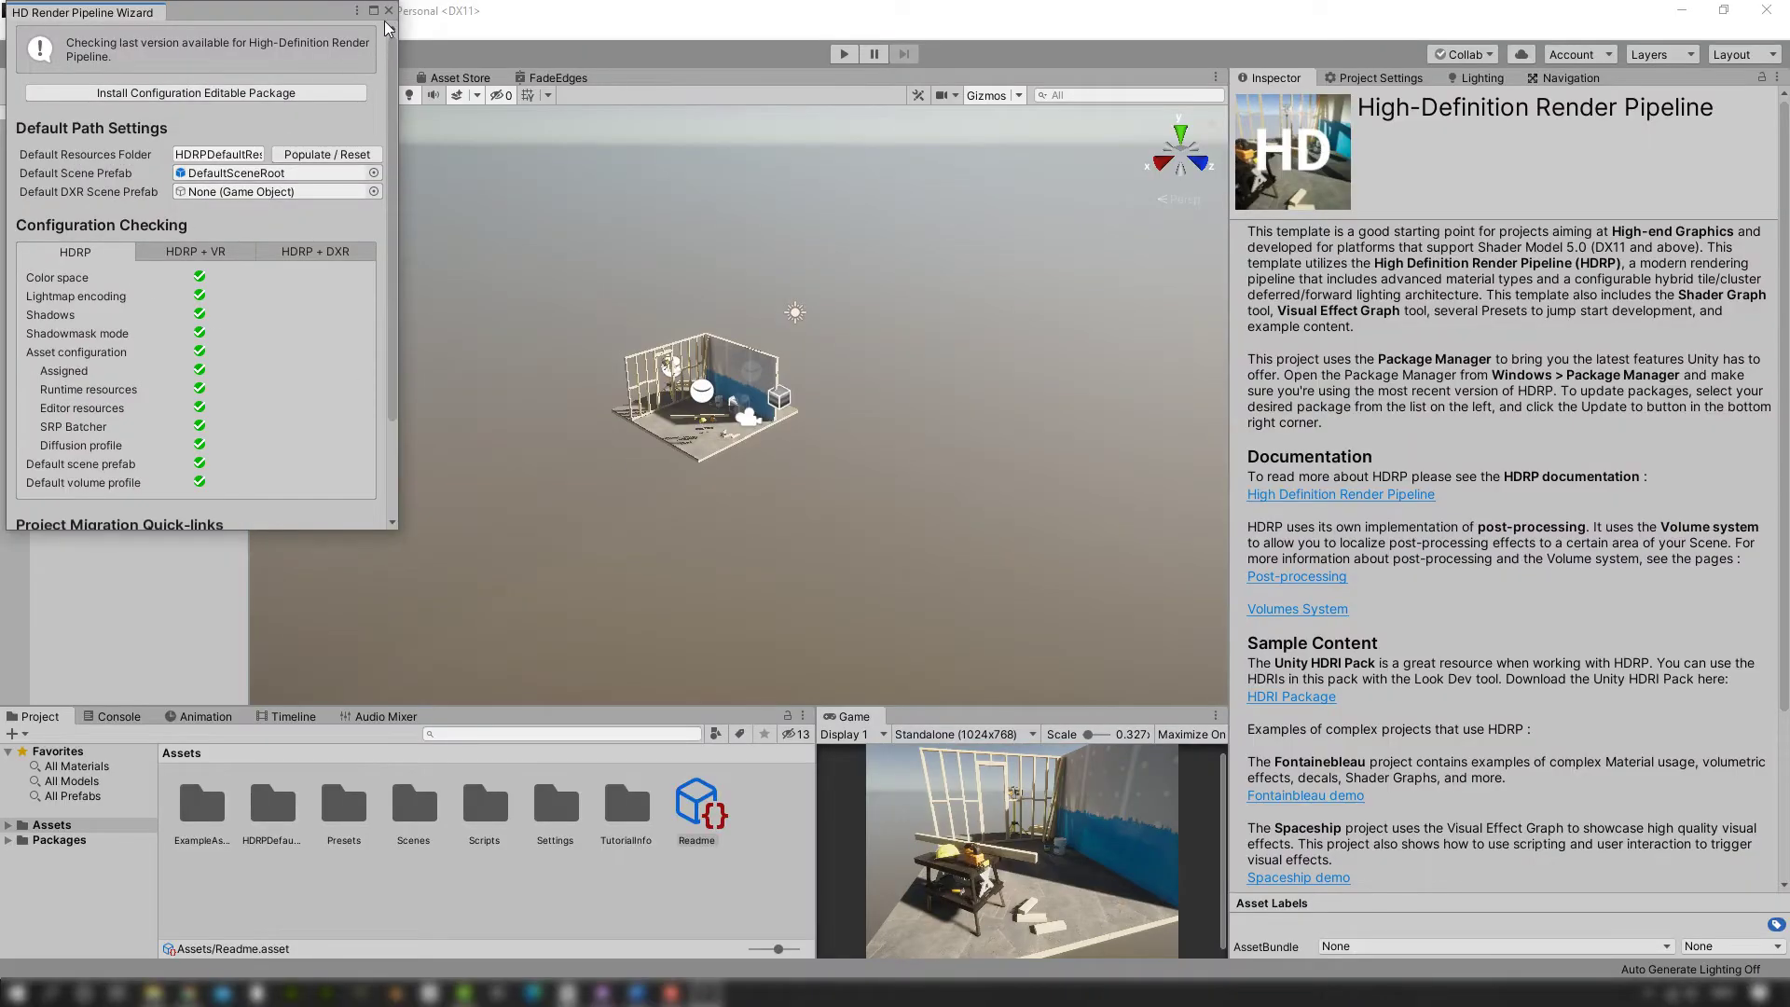
# Step: Close the HDRP wizard and open the Package Manager with preview packages shown
pyautogui.click(390, 11)
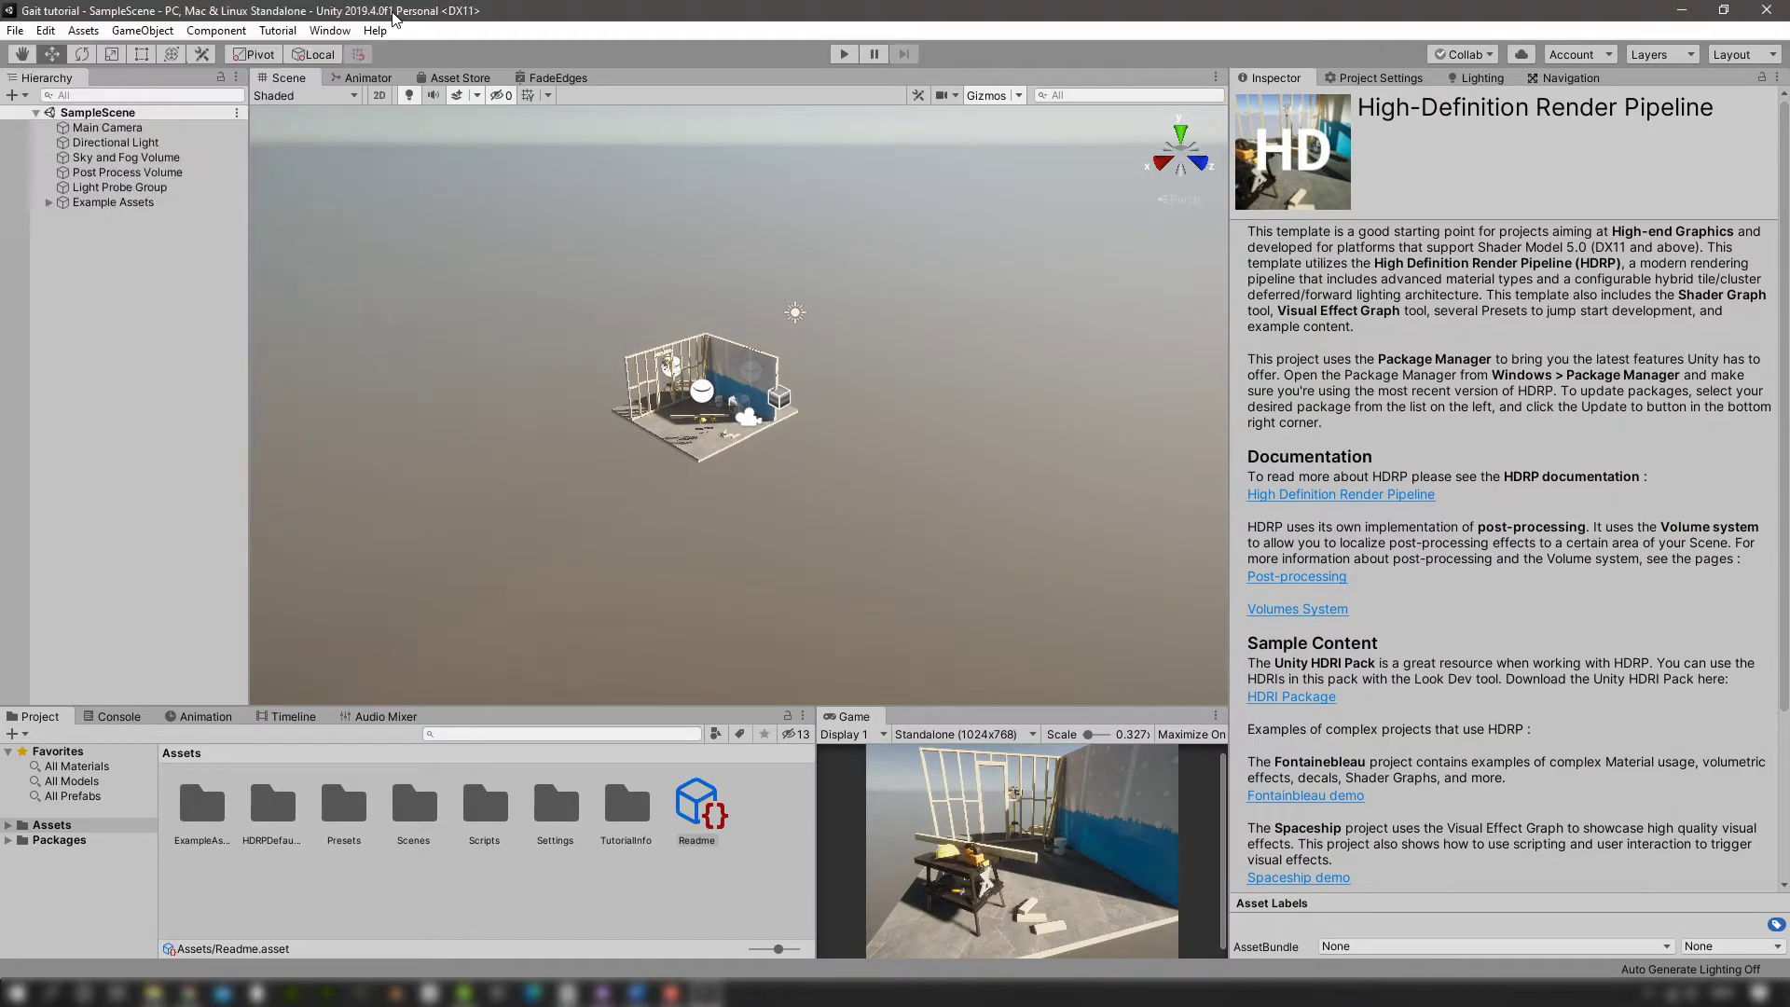
pyautogui.click(330, 30)
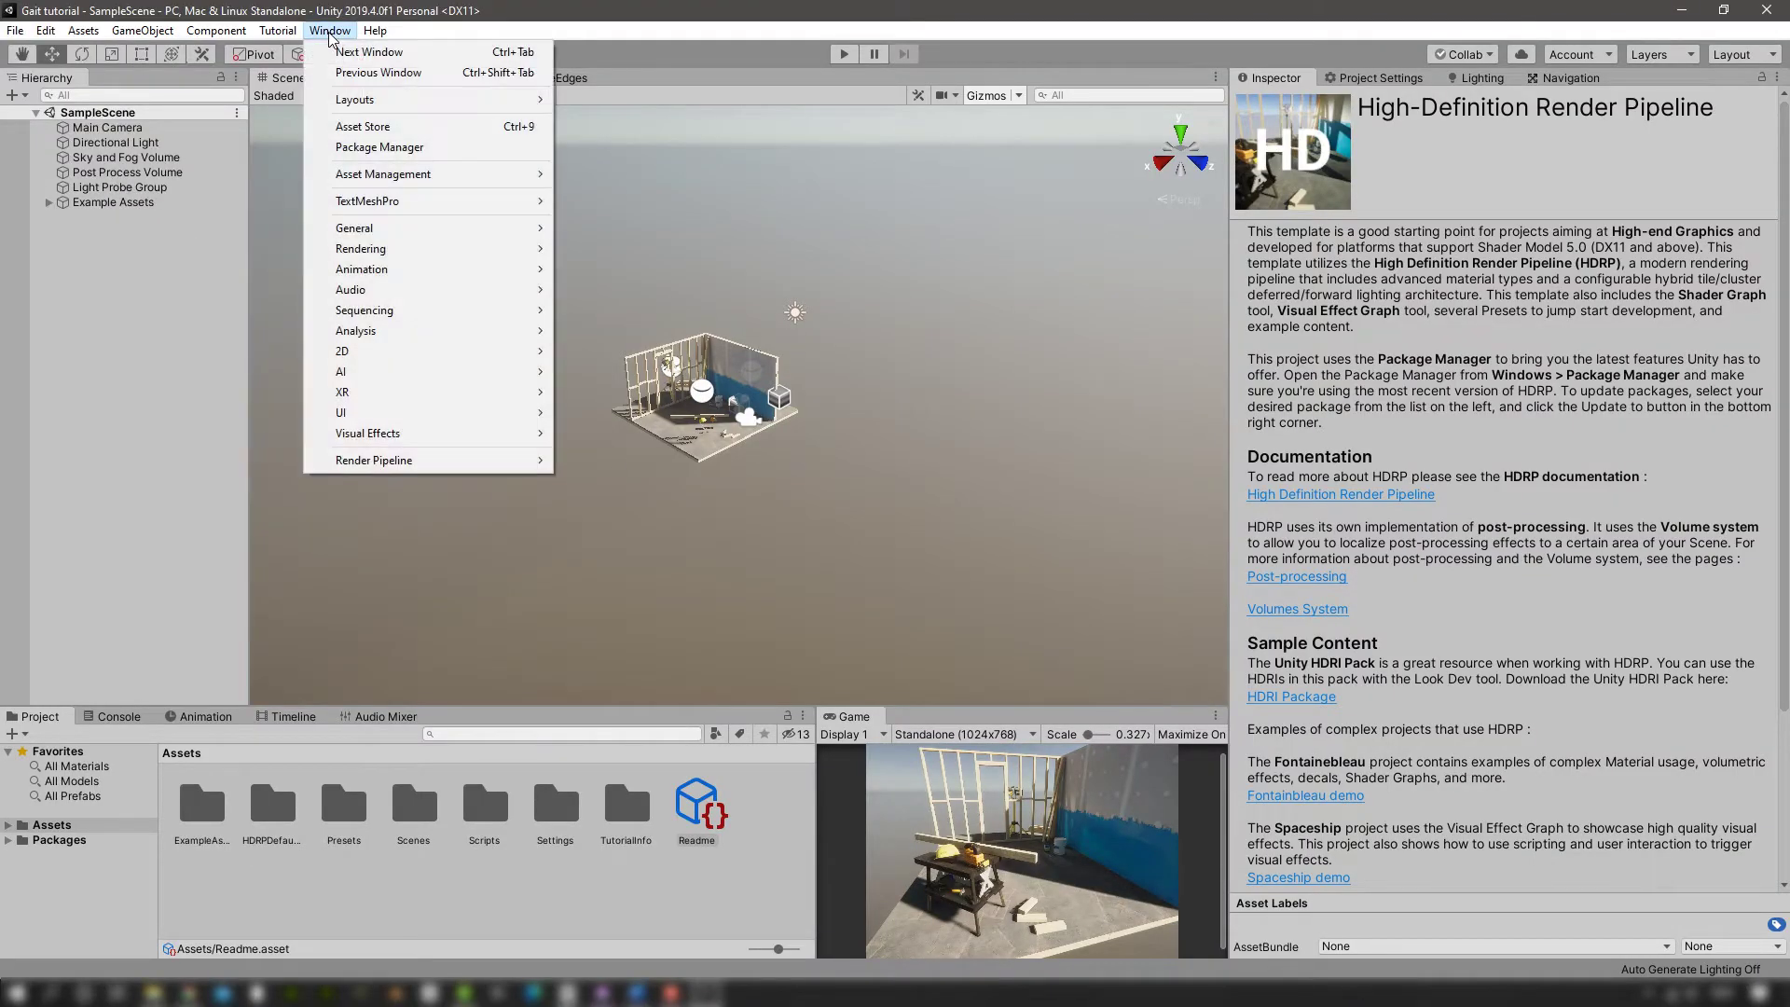
pyautogui.click(365, 148)
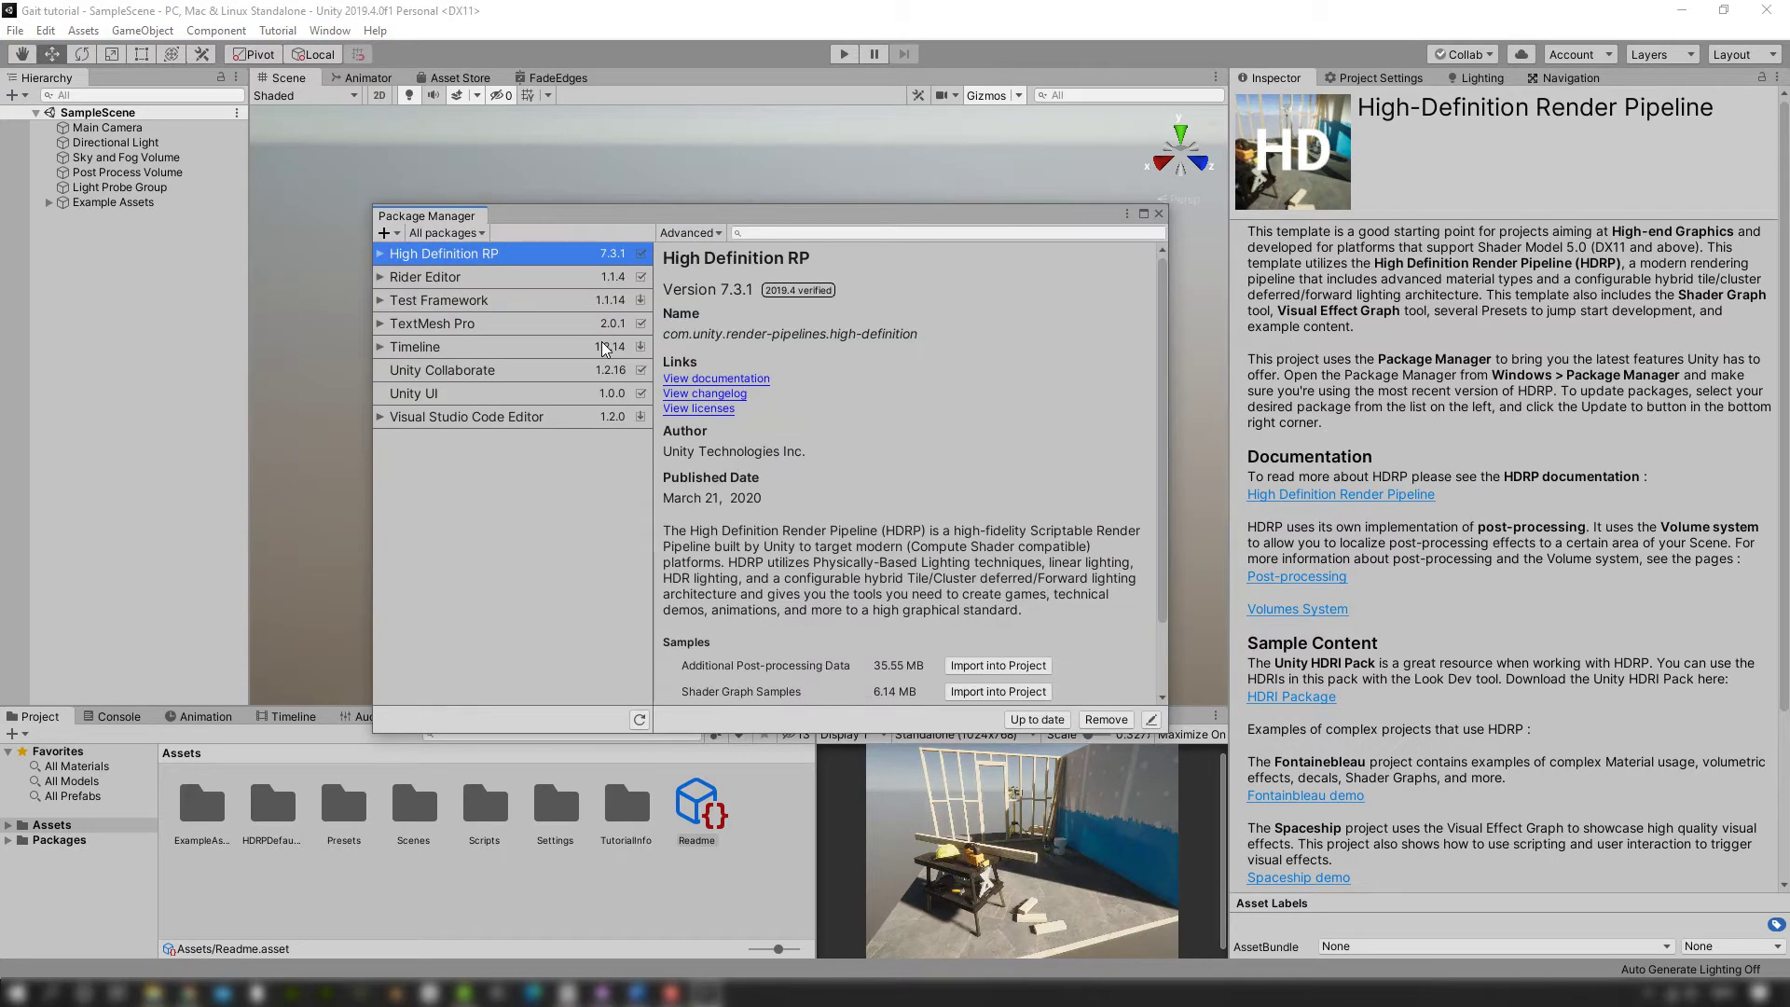
pyautogui.click(687, 232)
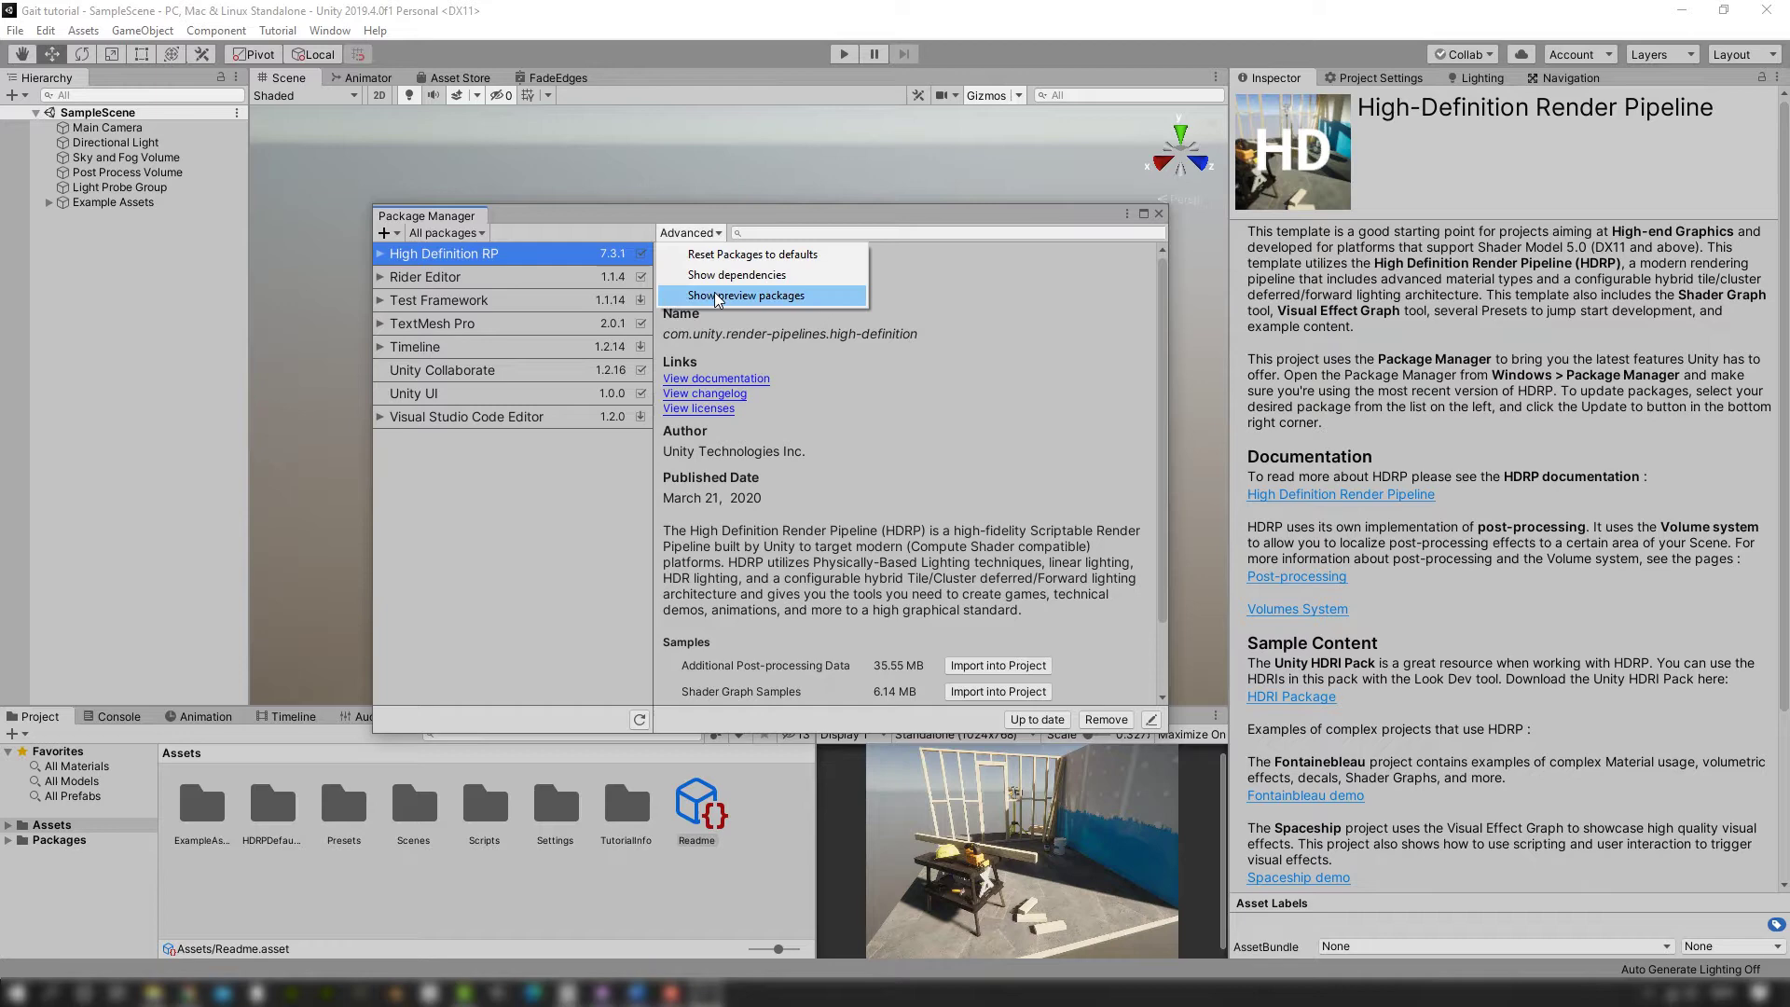
pyautogui.click(718, 295)
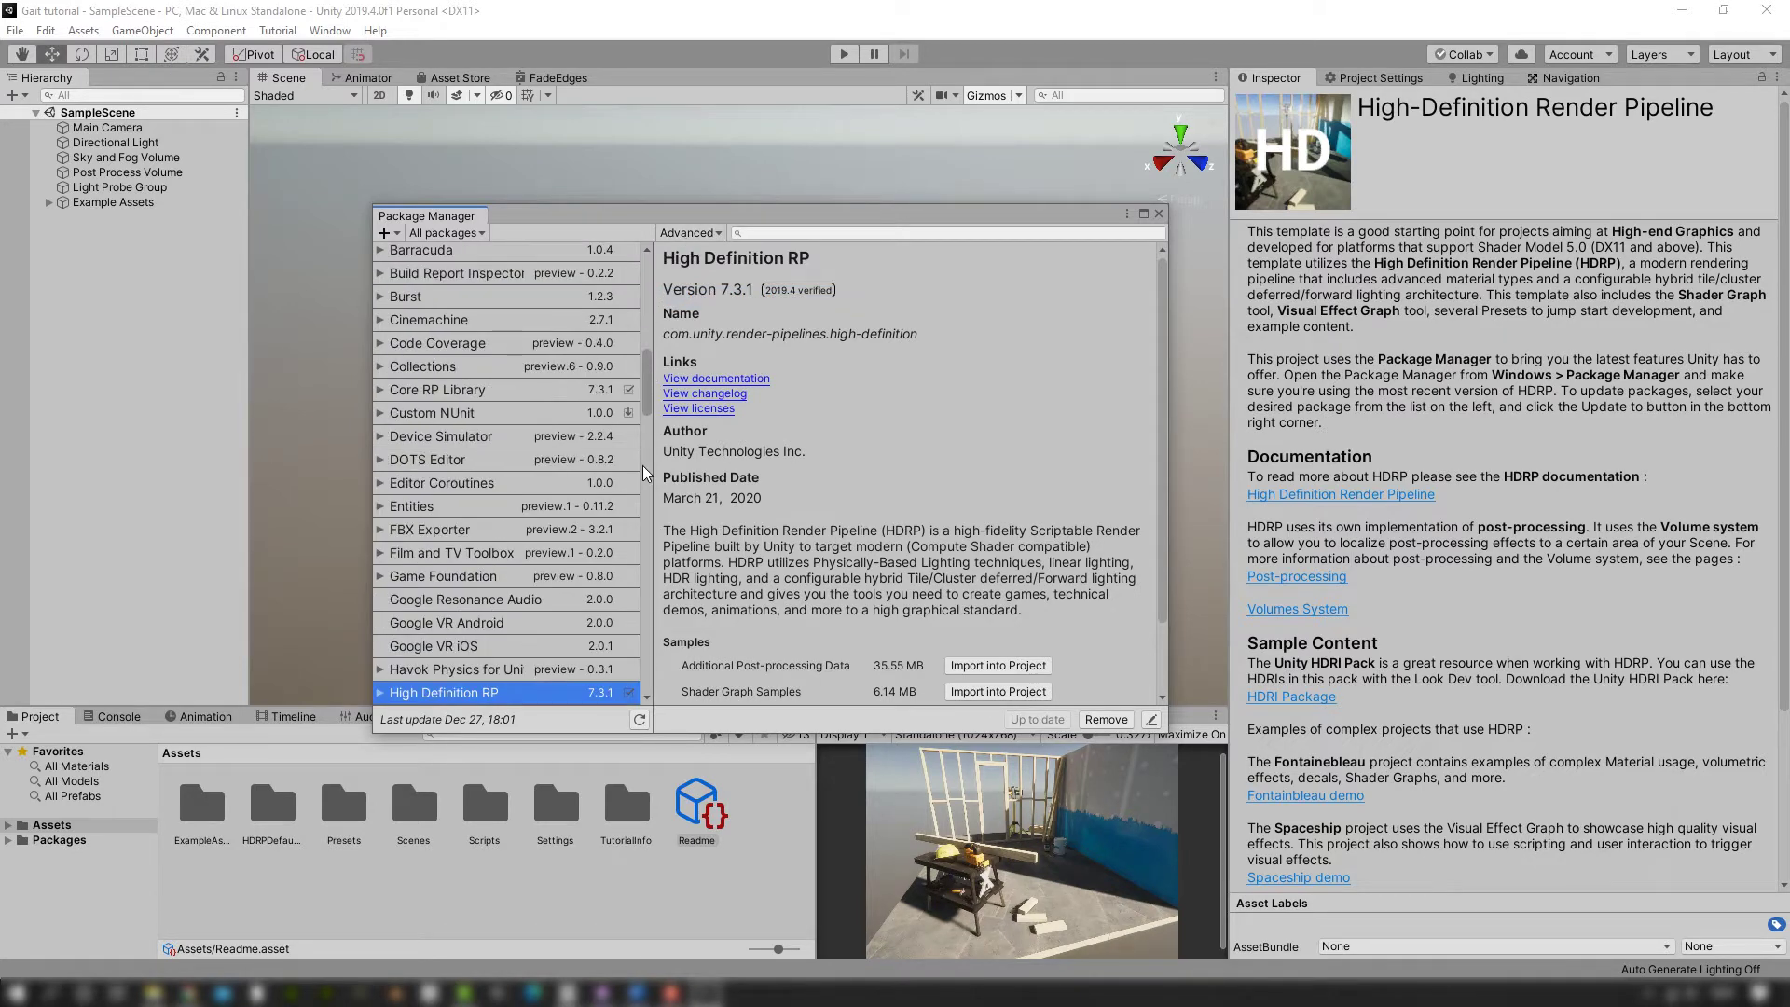
pyautogui.moveTo(647, 457); pyautogui.dragTo(650, 694)
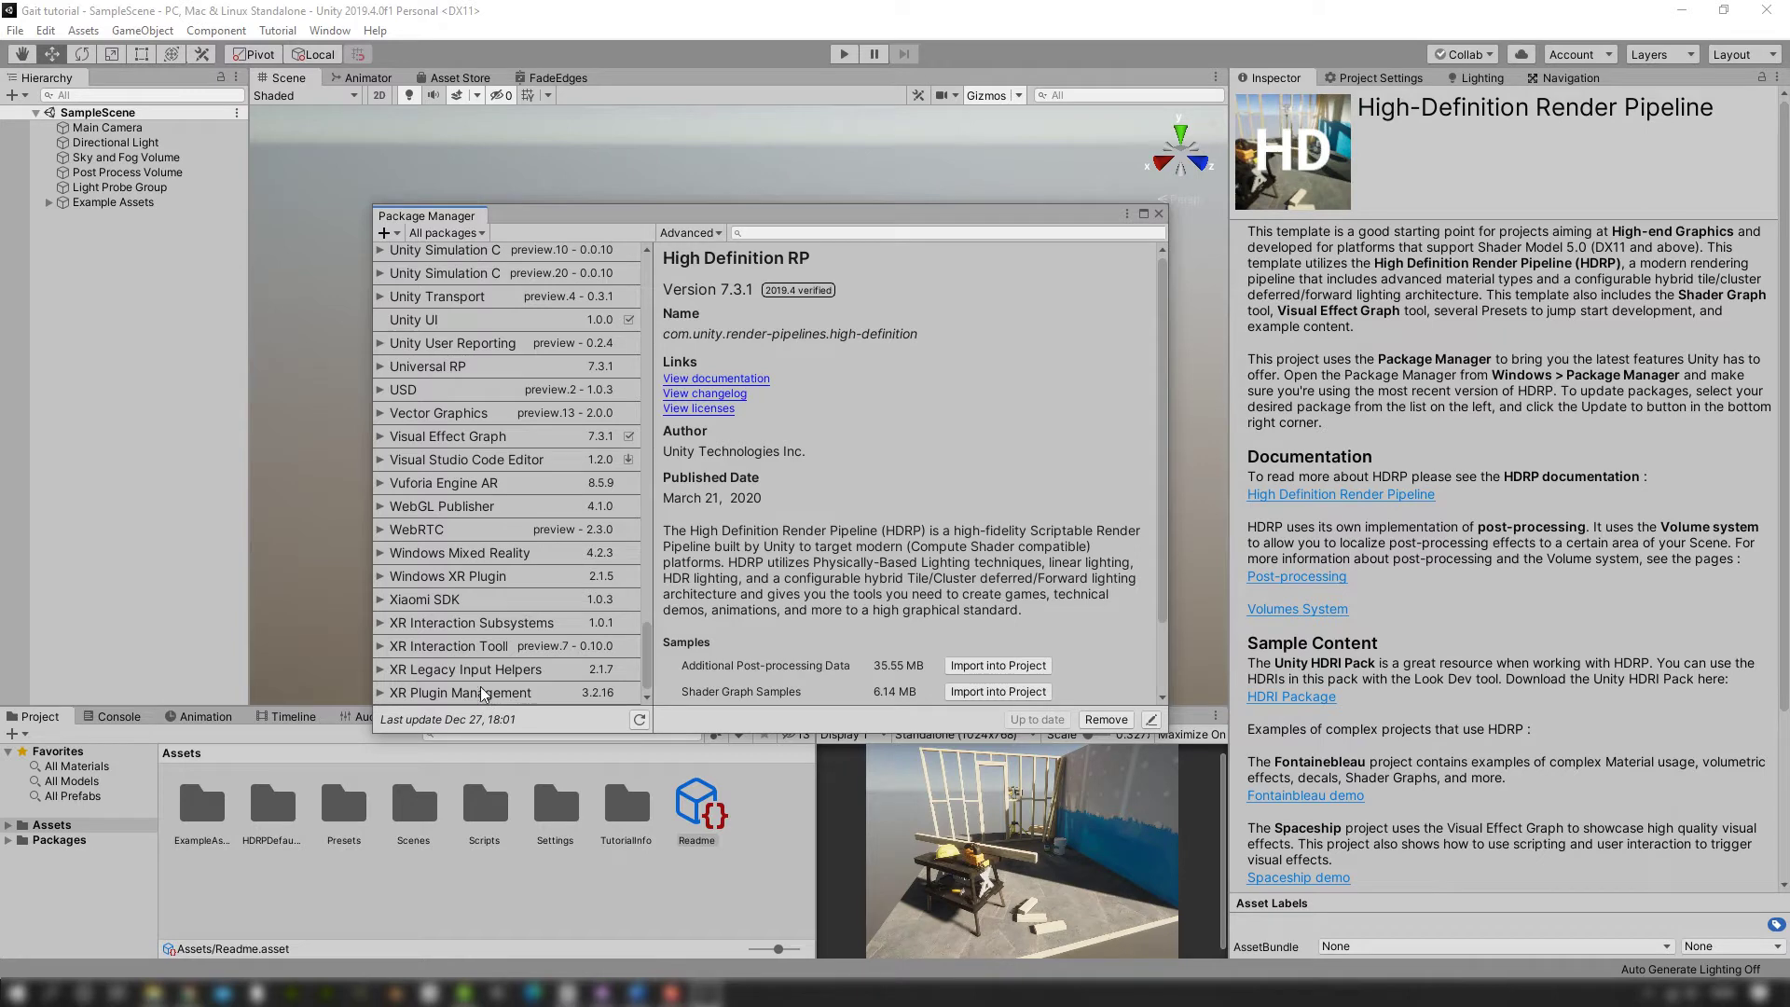
# Step: Install XR Interaction Subsystems, XR Plugin Management and XR Interaction Toolkit
pyautogui.click(481, 623)
pyautogui.click(1073, 719)
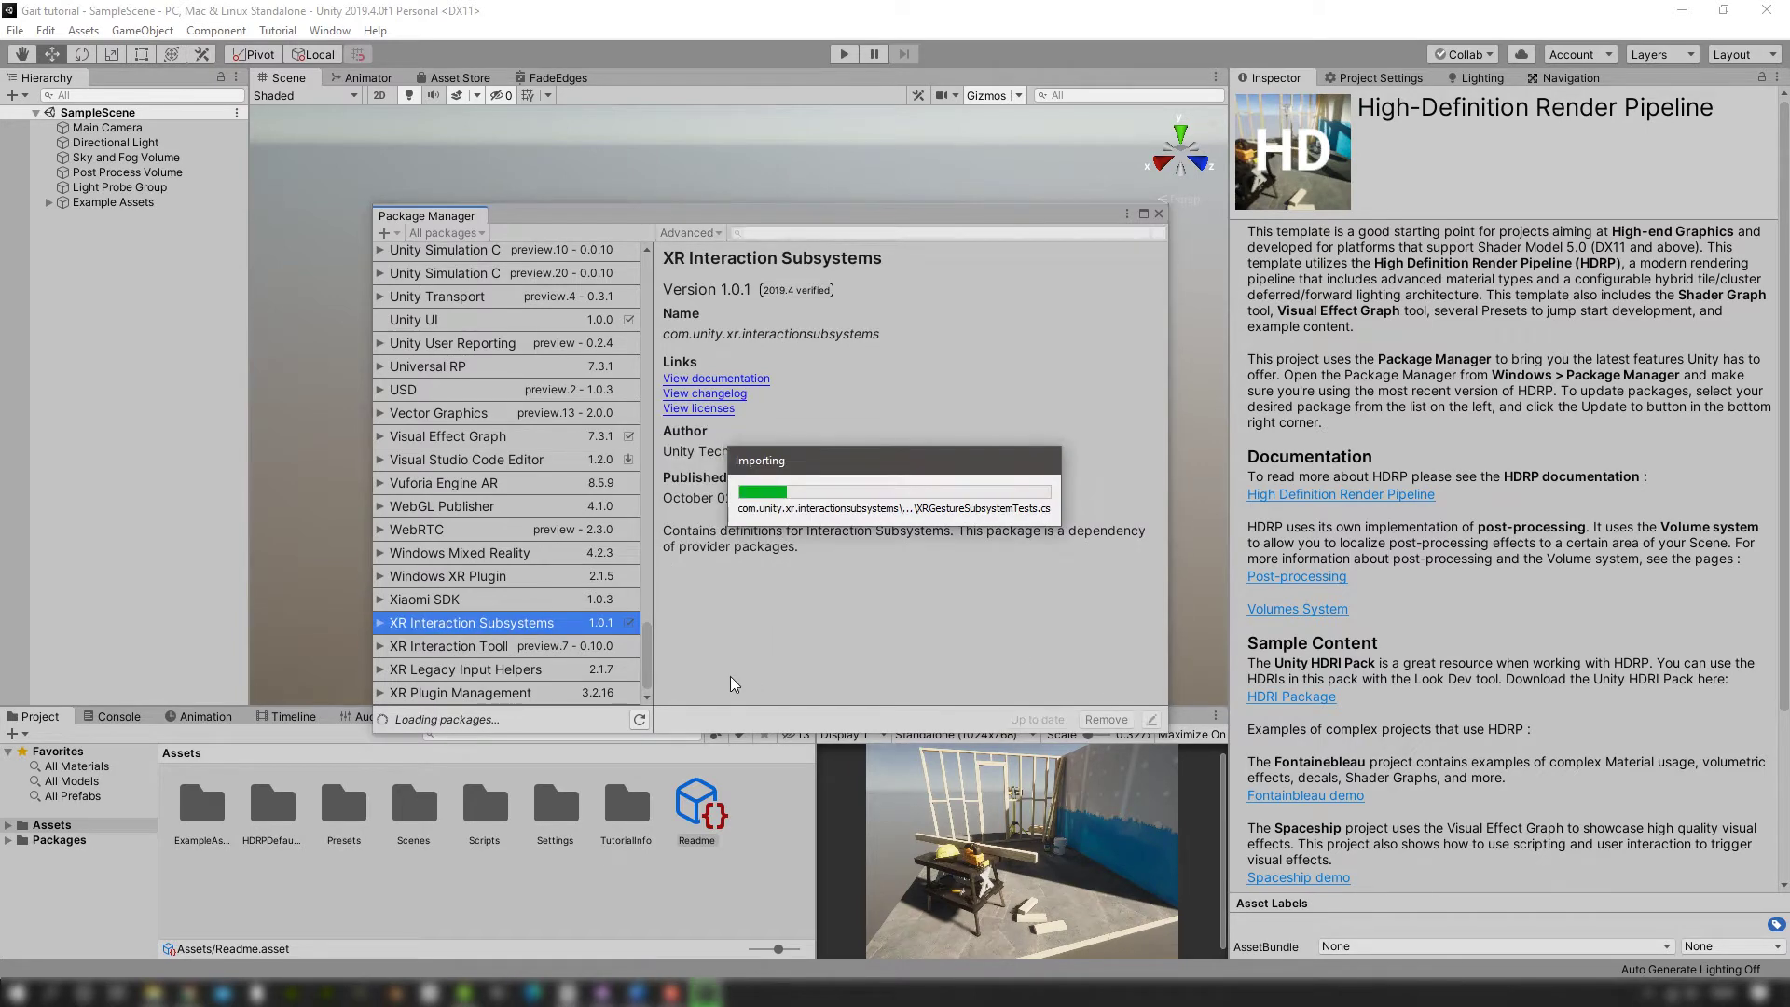
pyautogui.click(528, 692)
pyautogui.click(1072, 719)
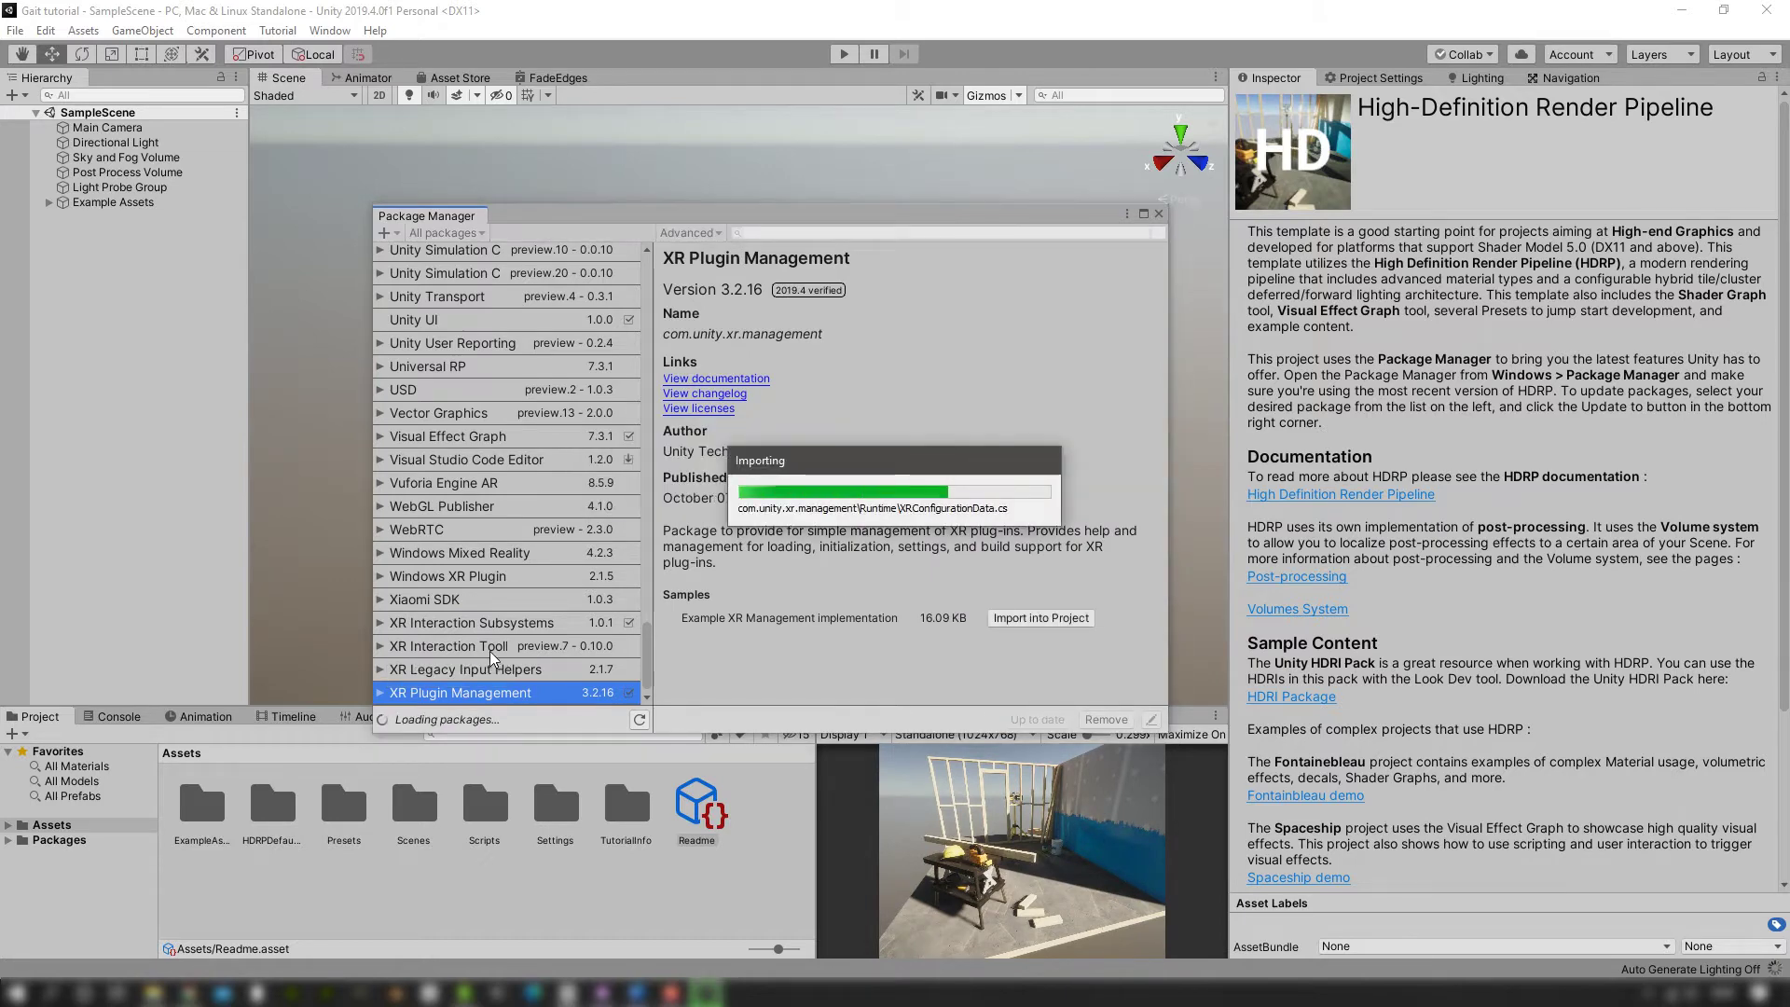
pyautogui.click(489, 647)
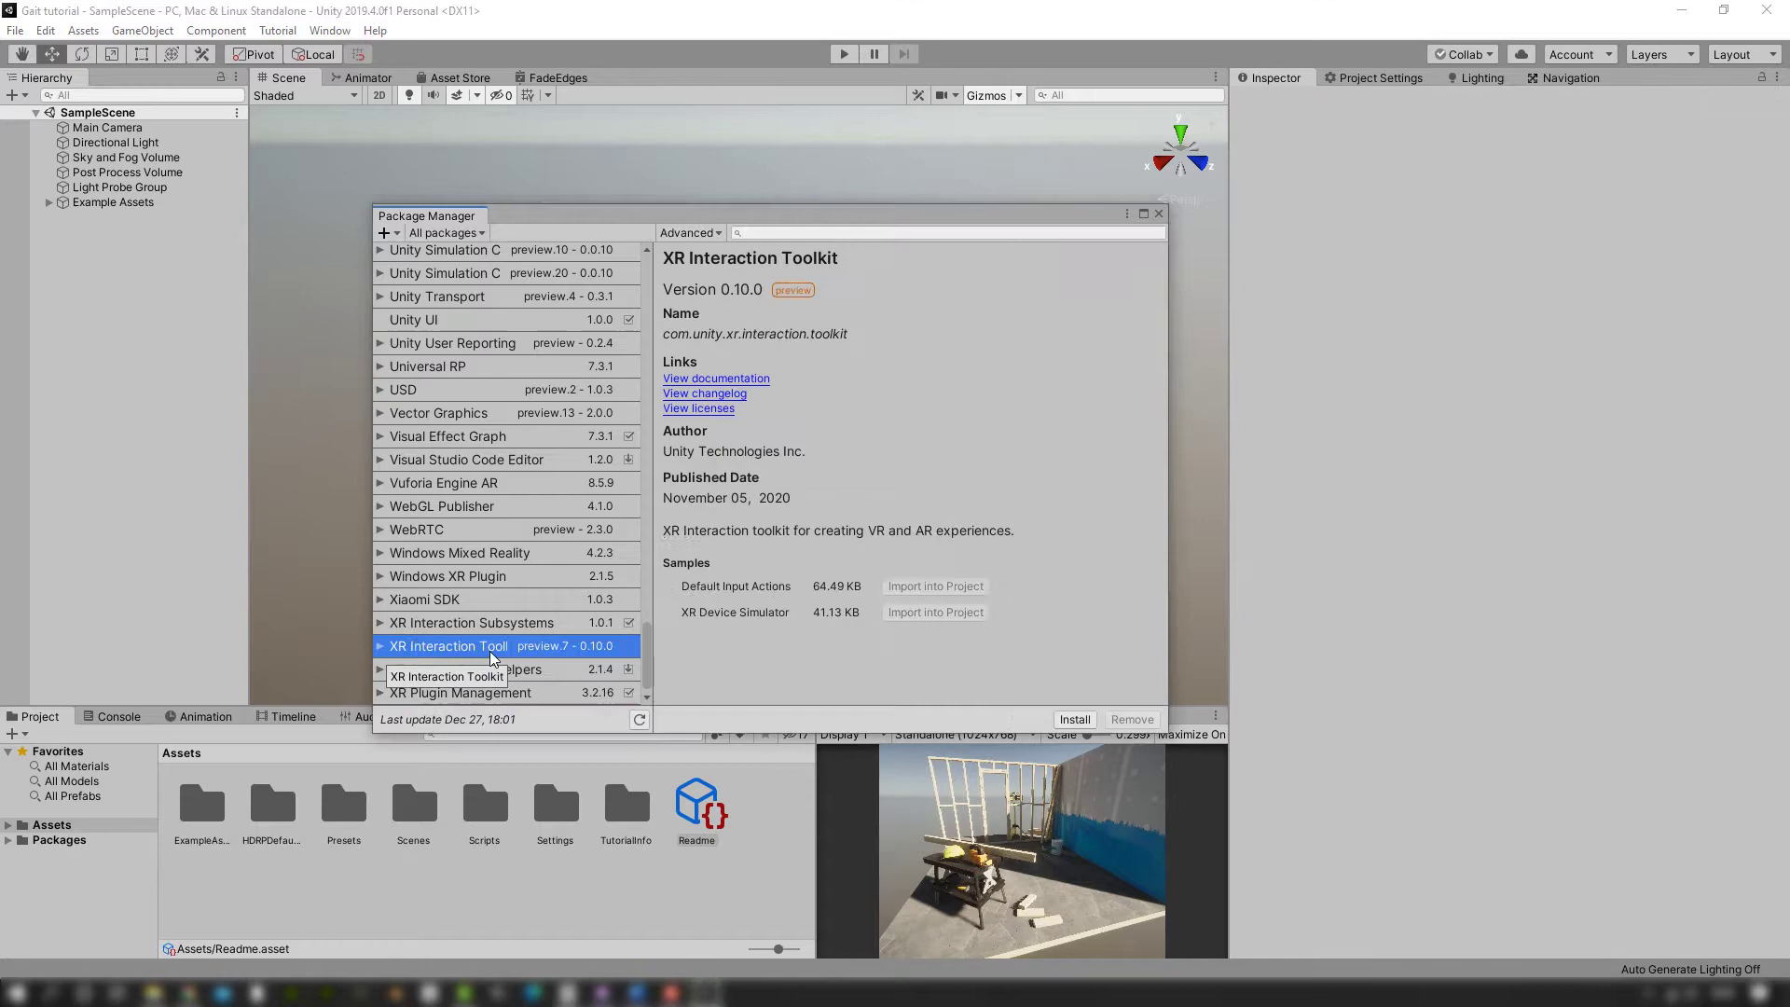
pyautogui.click(1065, 721)
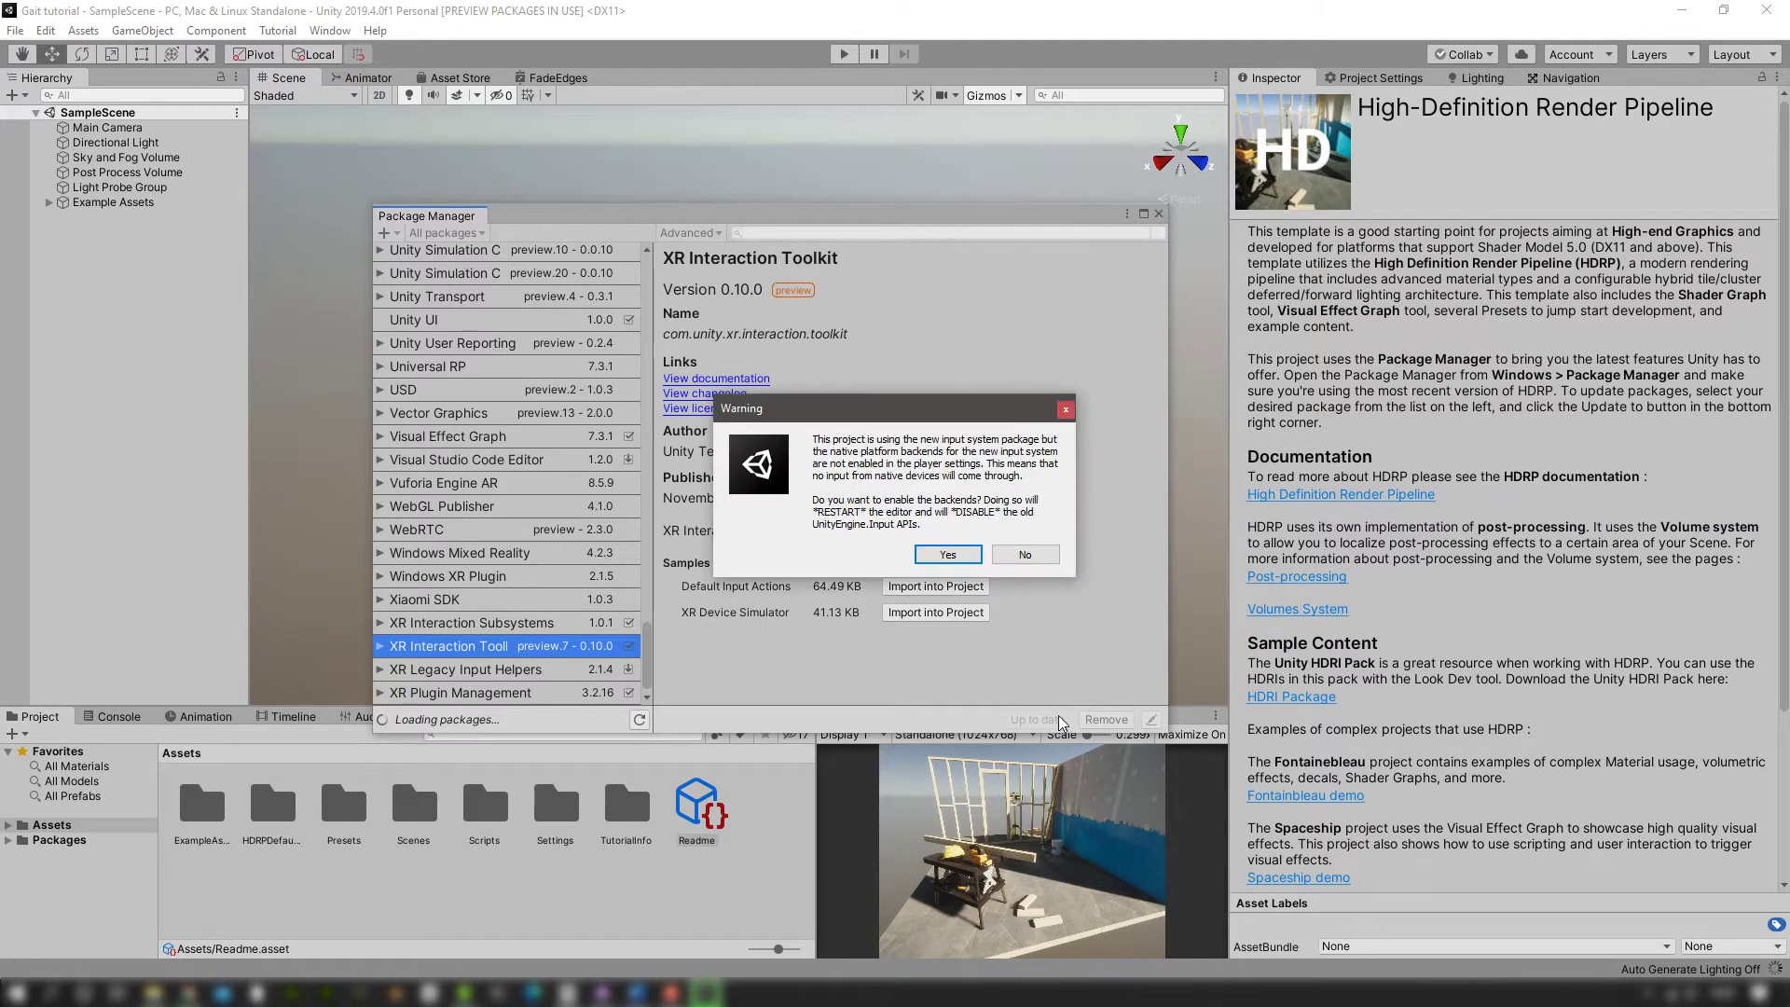
# Step: Accept enabling the new input system backends, then close the HDRP wizard and Package Manager
pyautogui.click(952, 558)
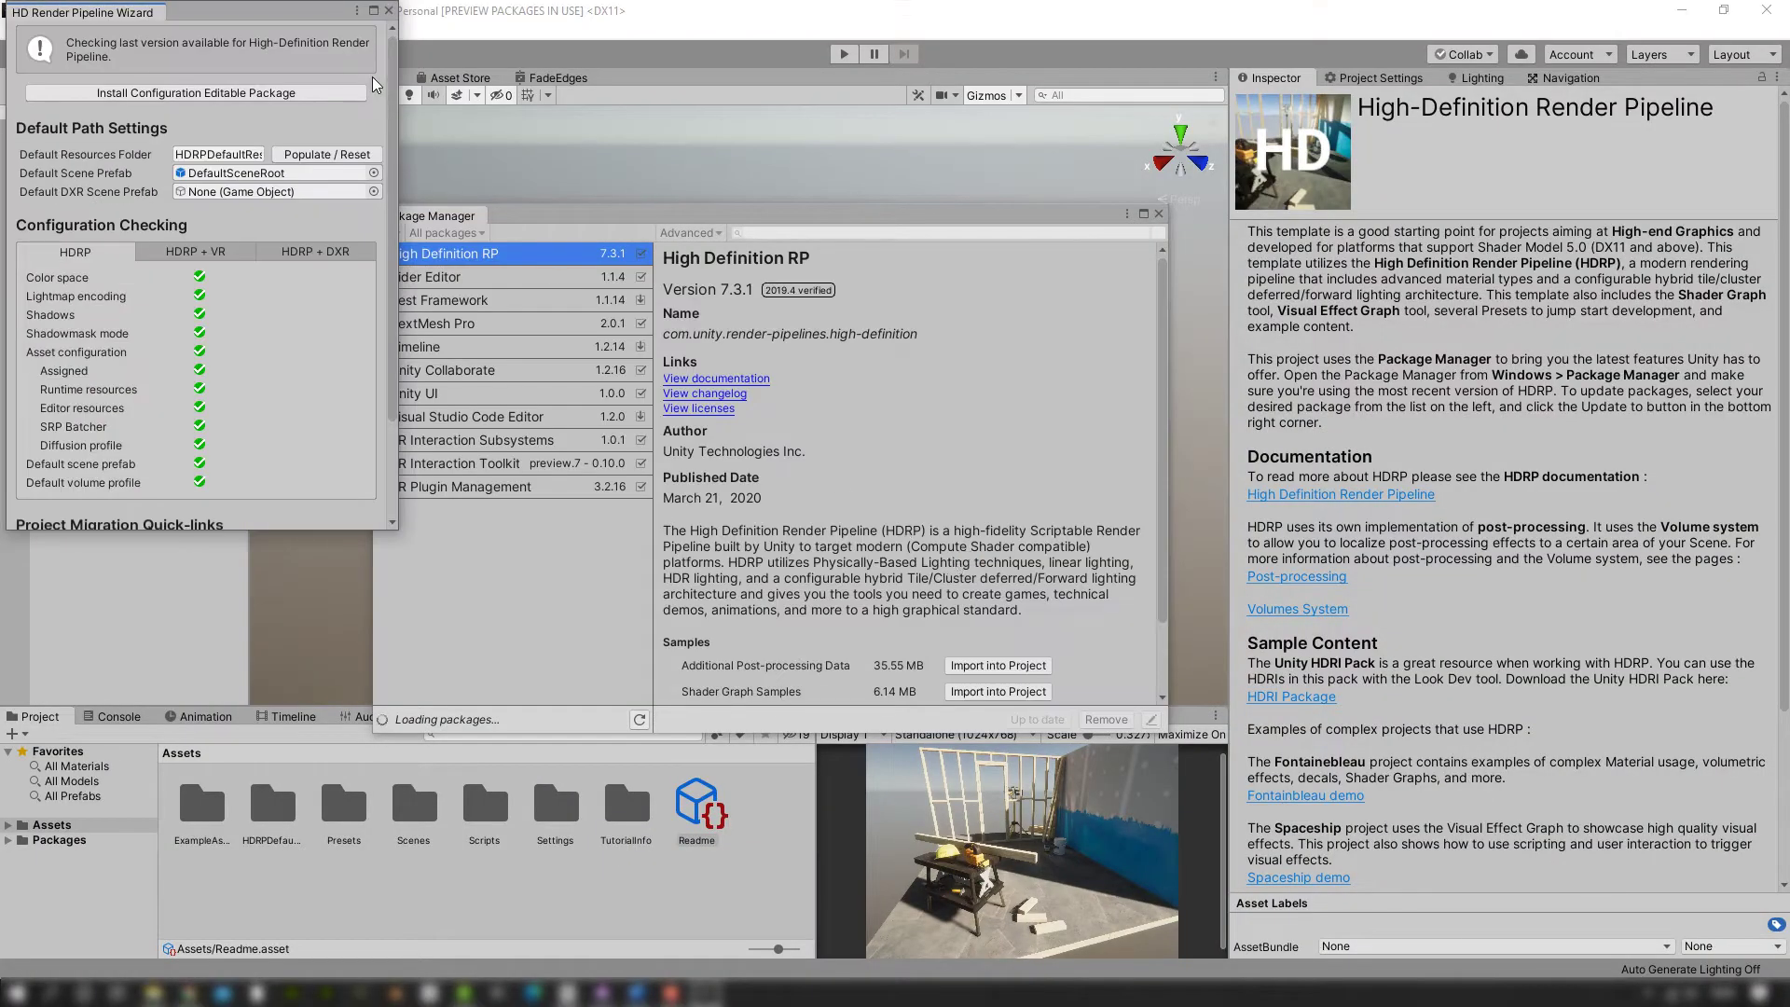
pyautogui.click(388, 10)
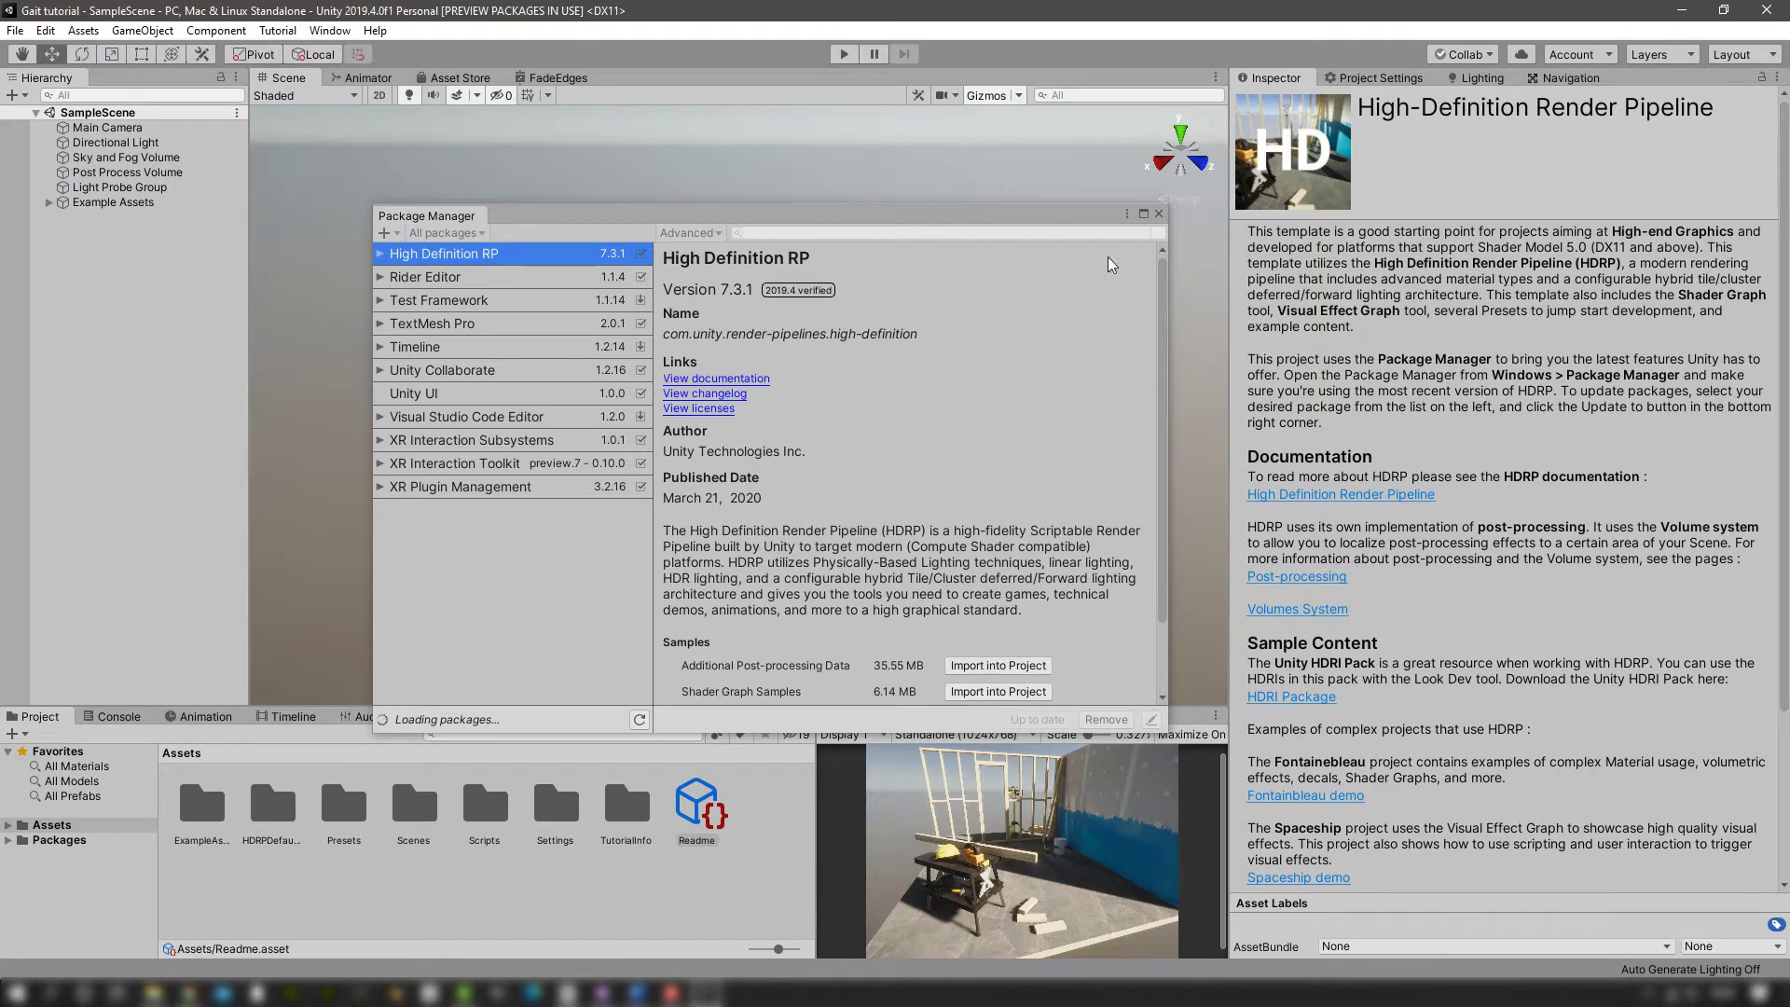
pyautogui.click(1159, 213)
# Step: Set Player Active Input Handling to Both and apply, then create a new empty scene
pyautogui.click(1389, 78)
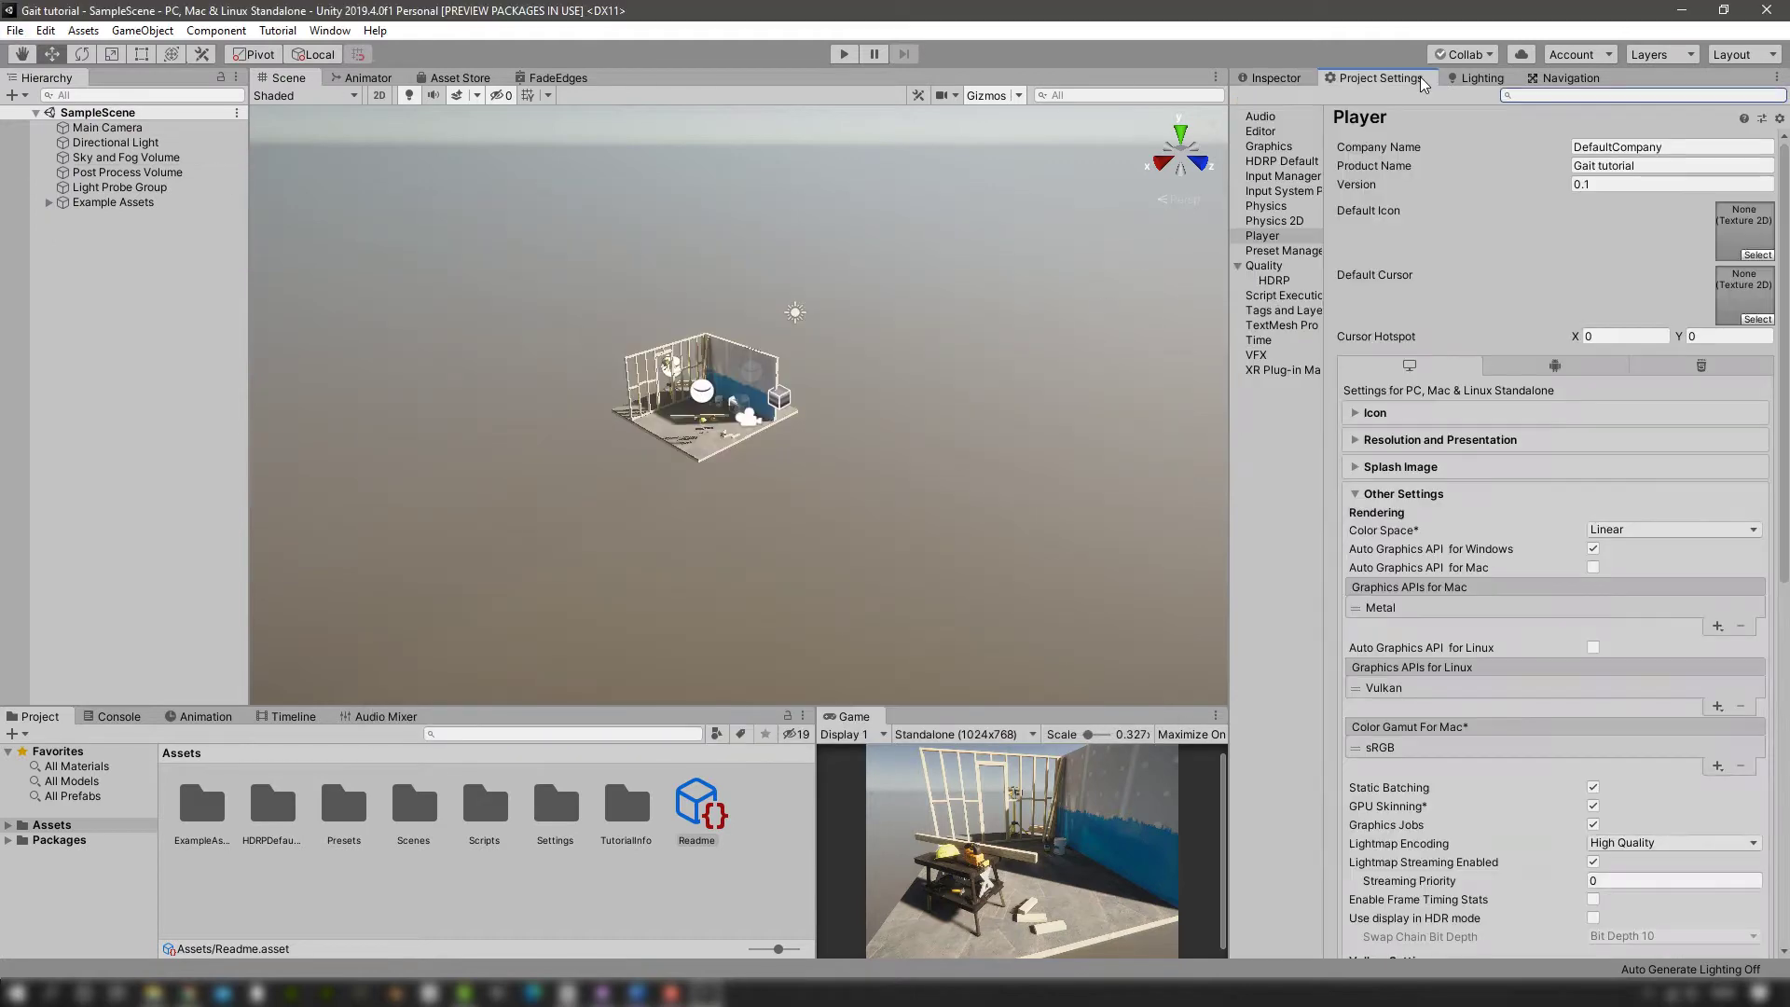
pyautogui.click(1295, 236)
pyautogui.scroll(-12, 1537, 562)
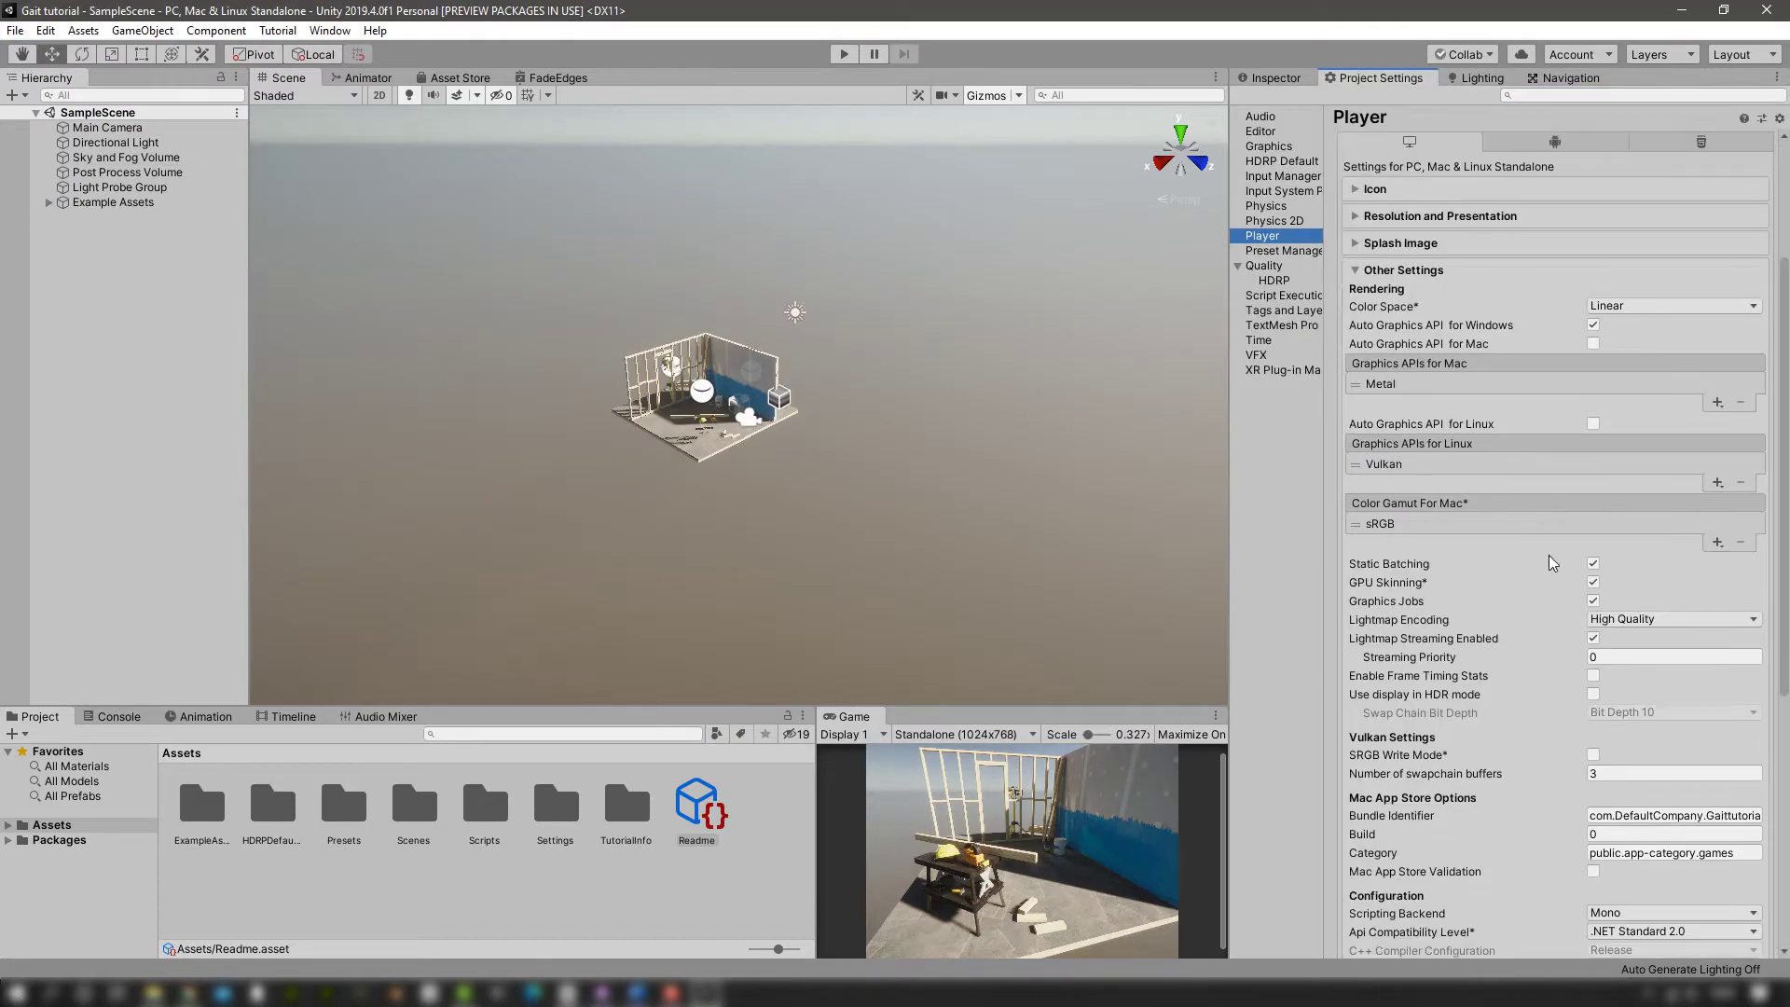
pyautogui.click(1650, 560)
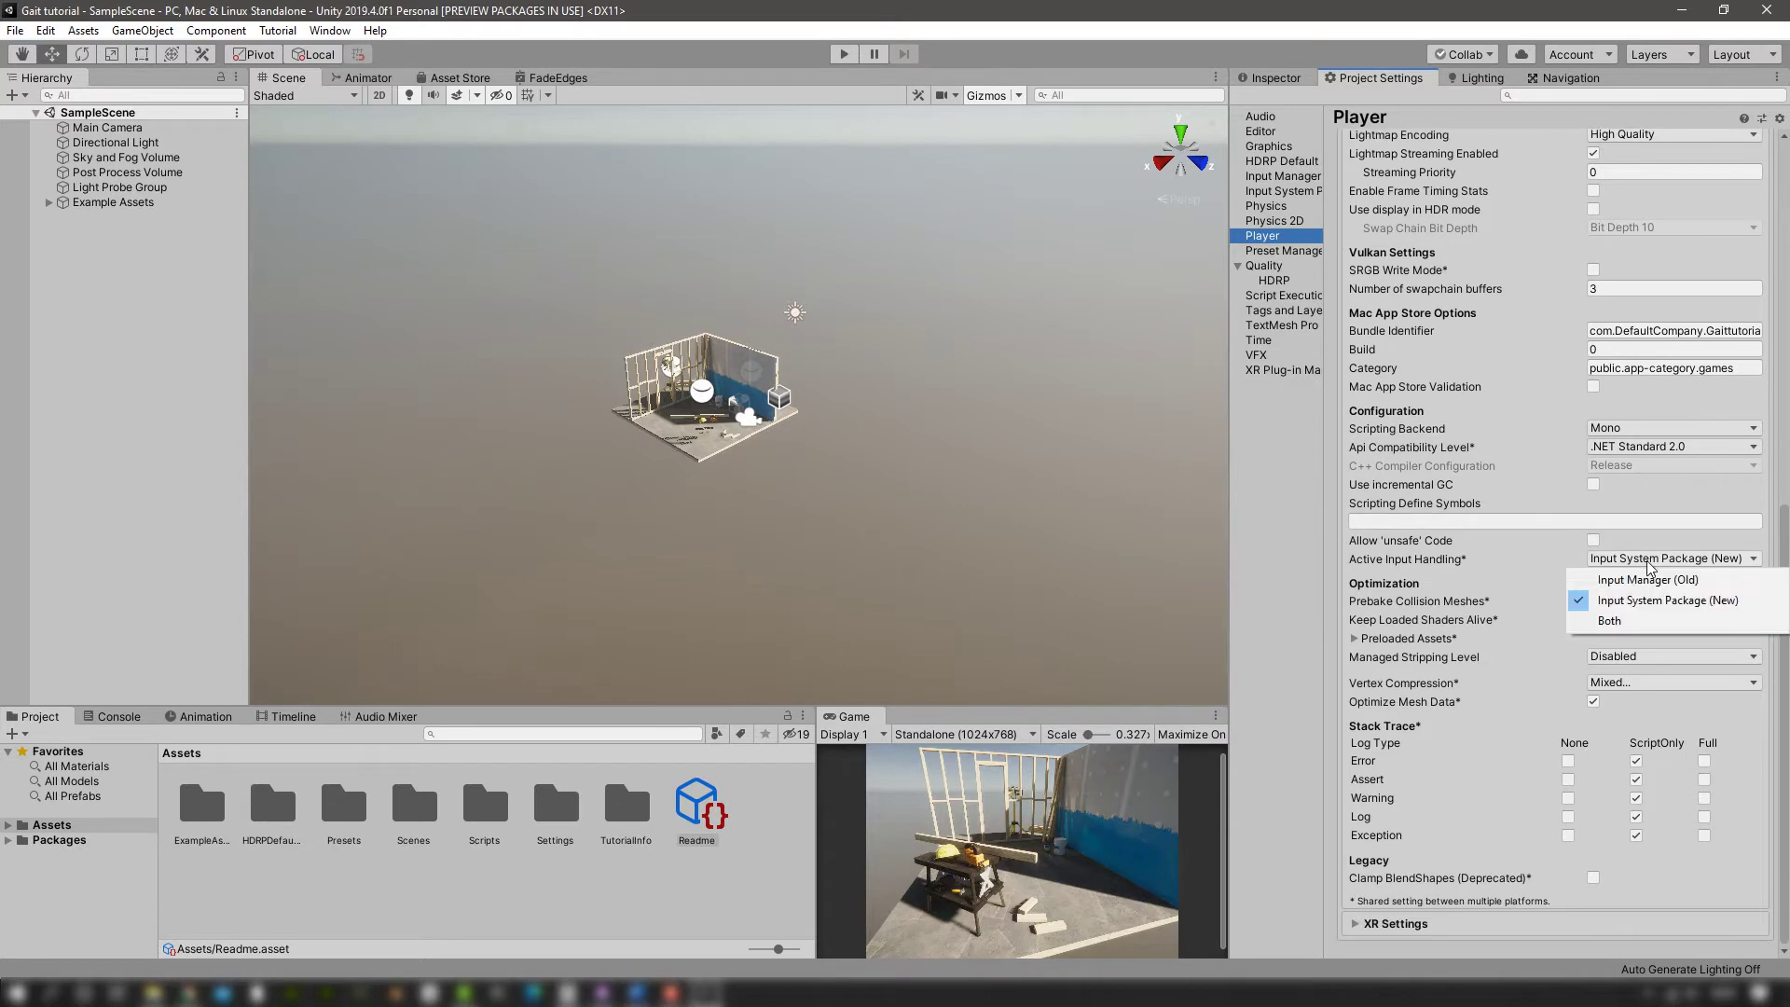
pyautogui.click(1648, 625)
pyautogui.click(927, 541)
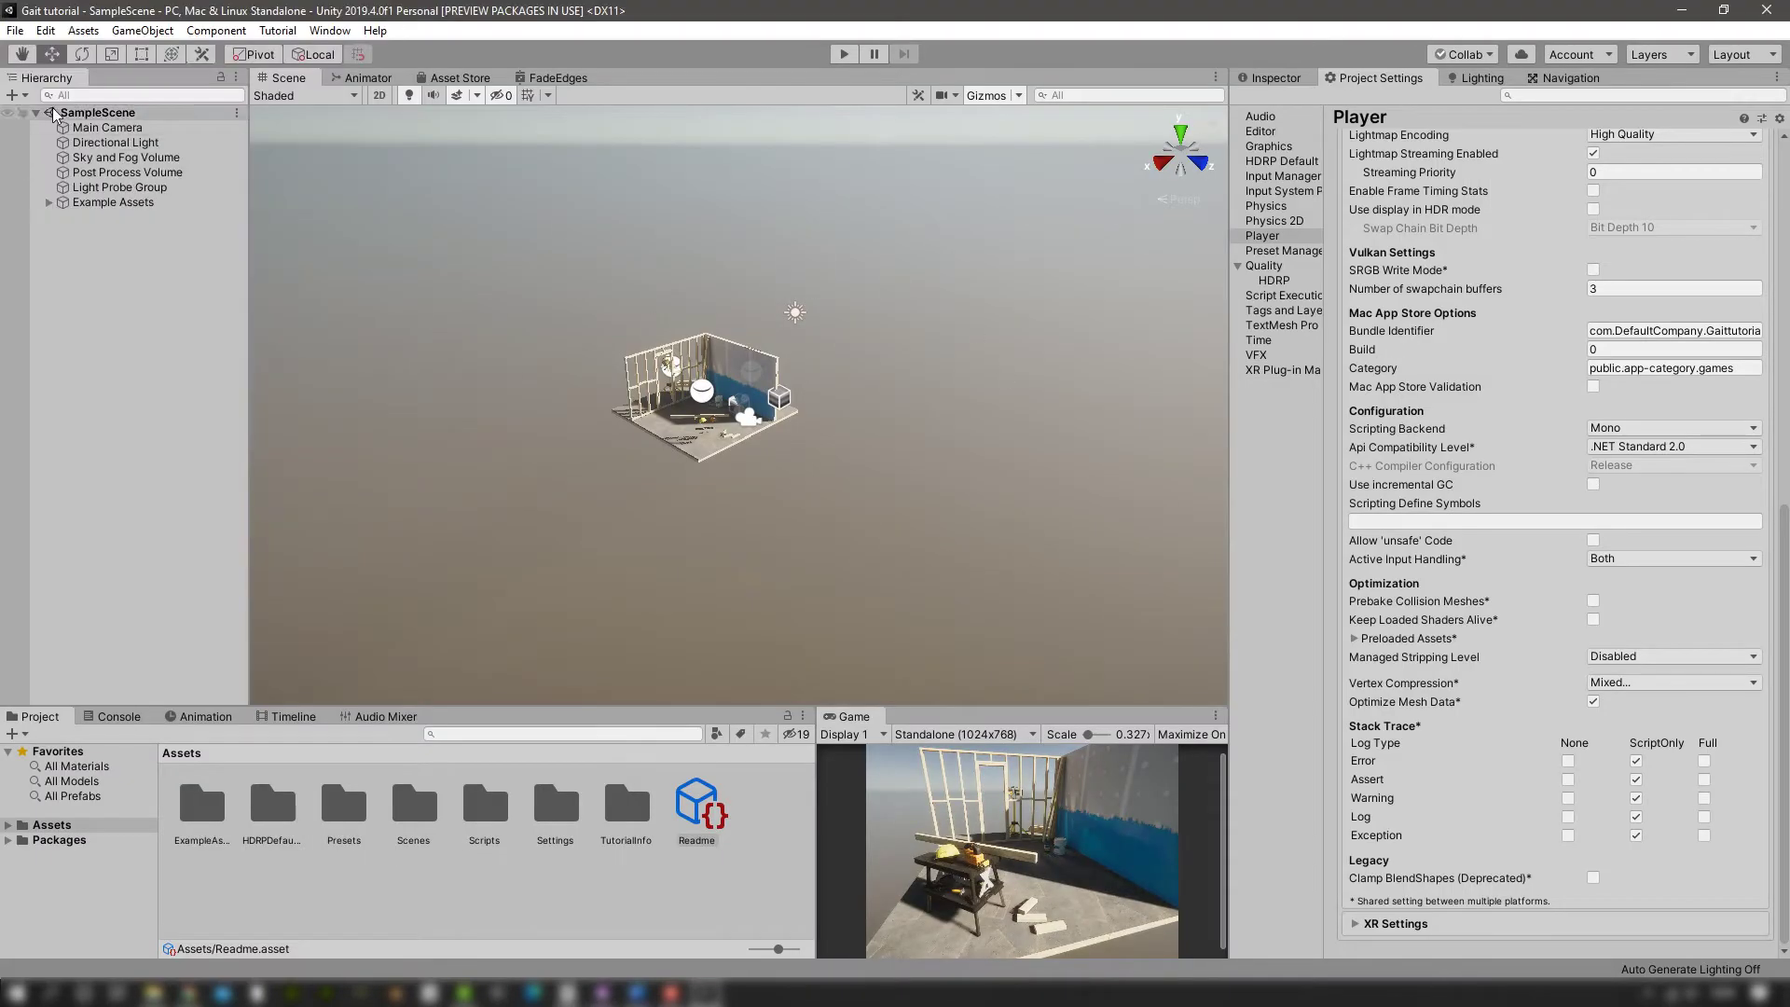
pyautogui.click(15, 29)
pyautogui.click(42, 43)
# Step: Add a Plane to the scene and scale it to 50 on X and Z
pyautogui.rightClick(78, 236)
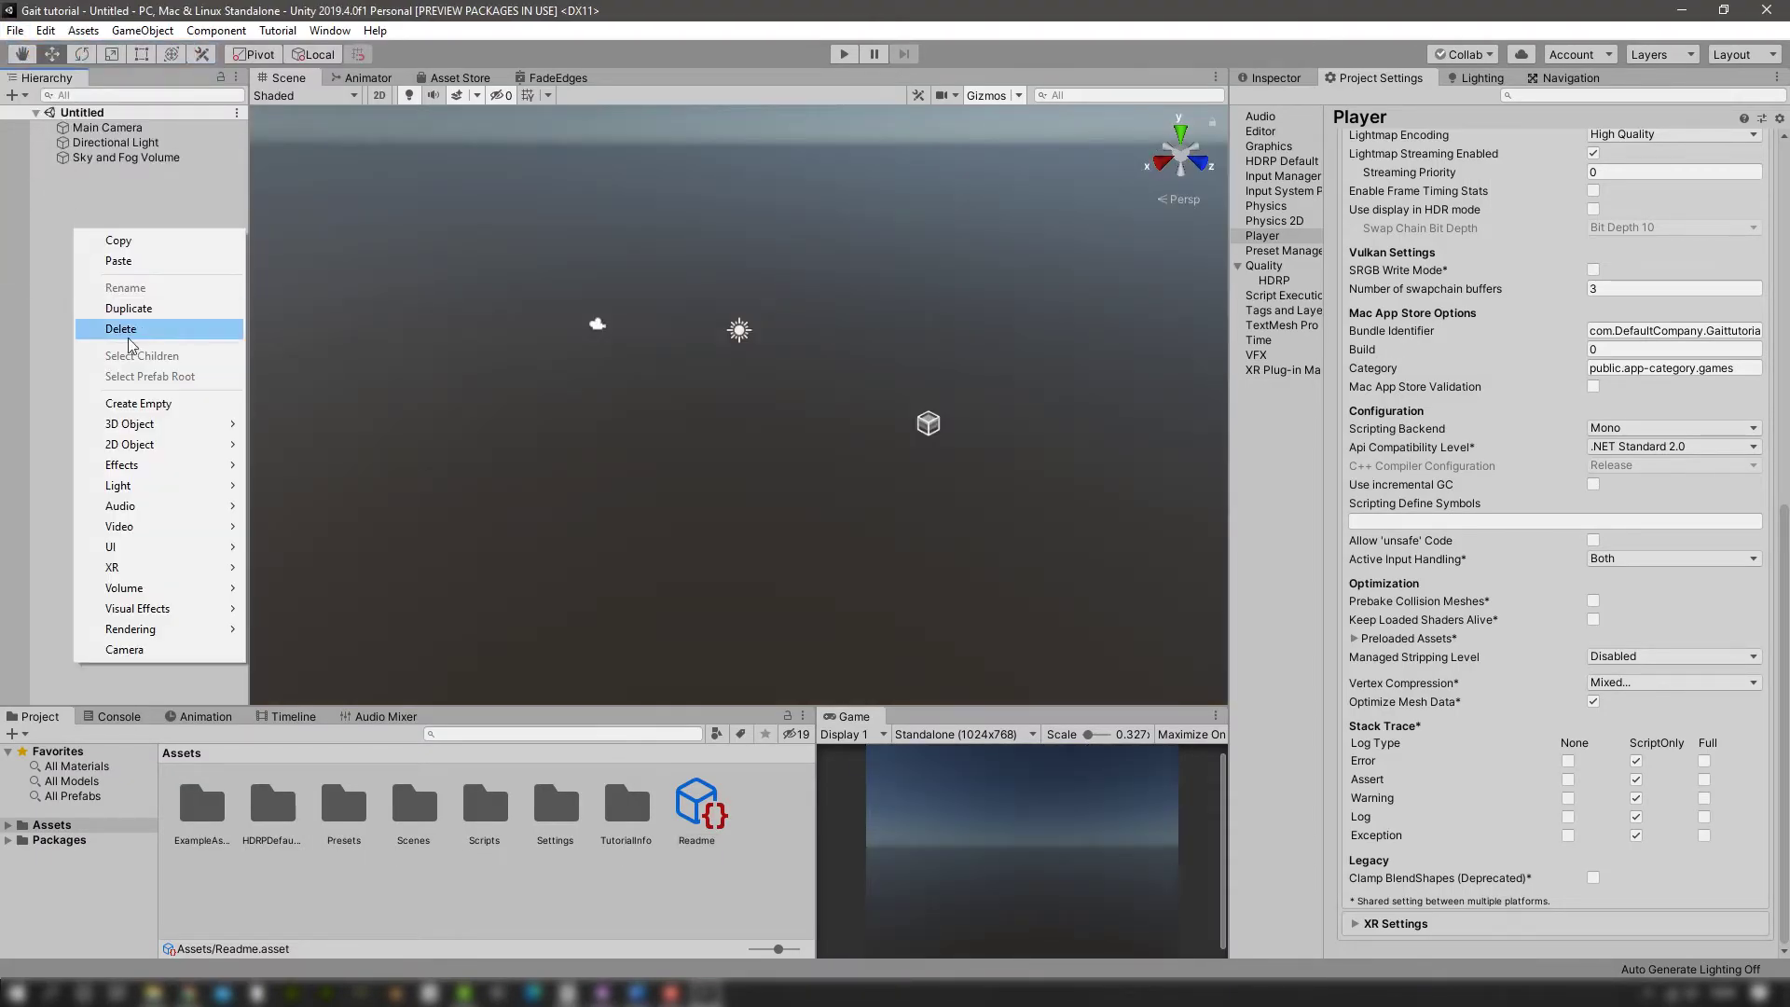
pyautogui.moveTo(191, 428)
pyautogui.click(279, 508)
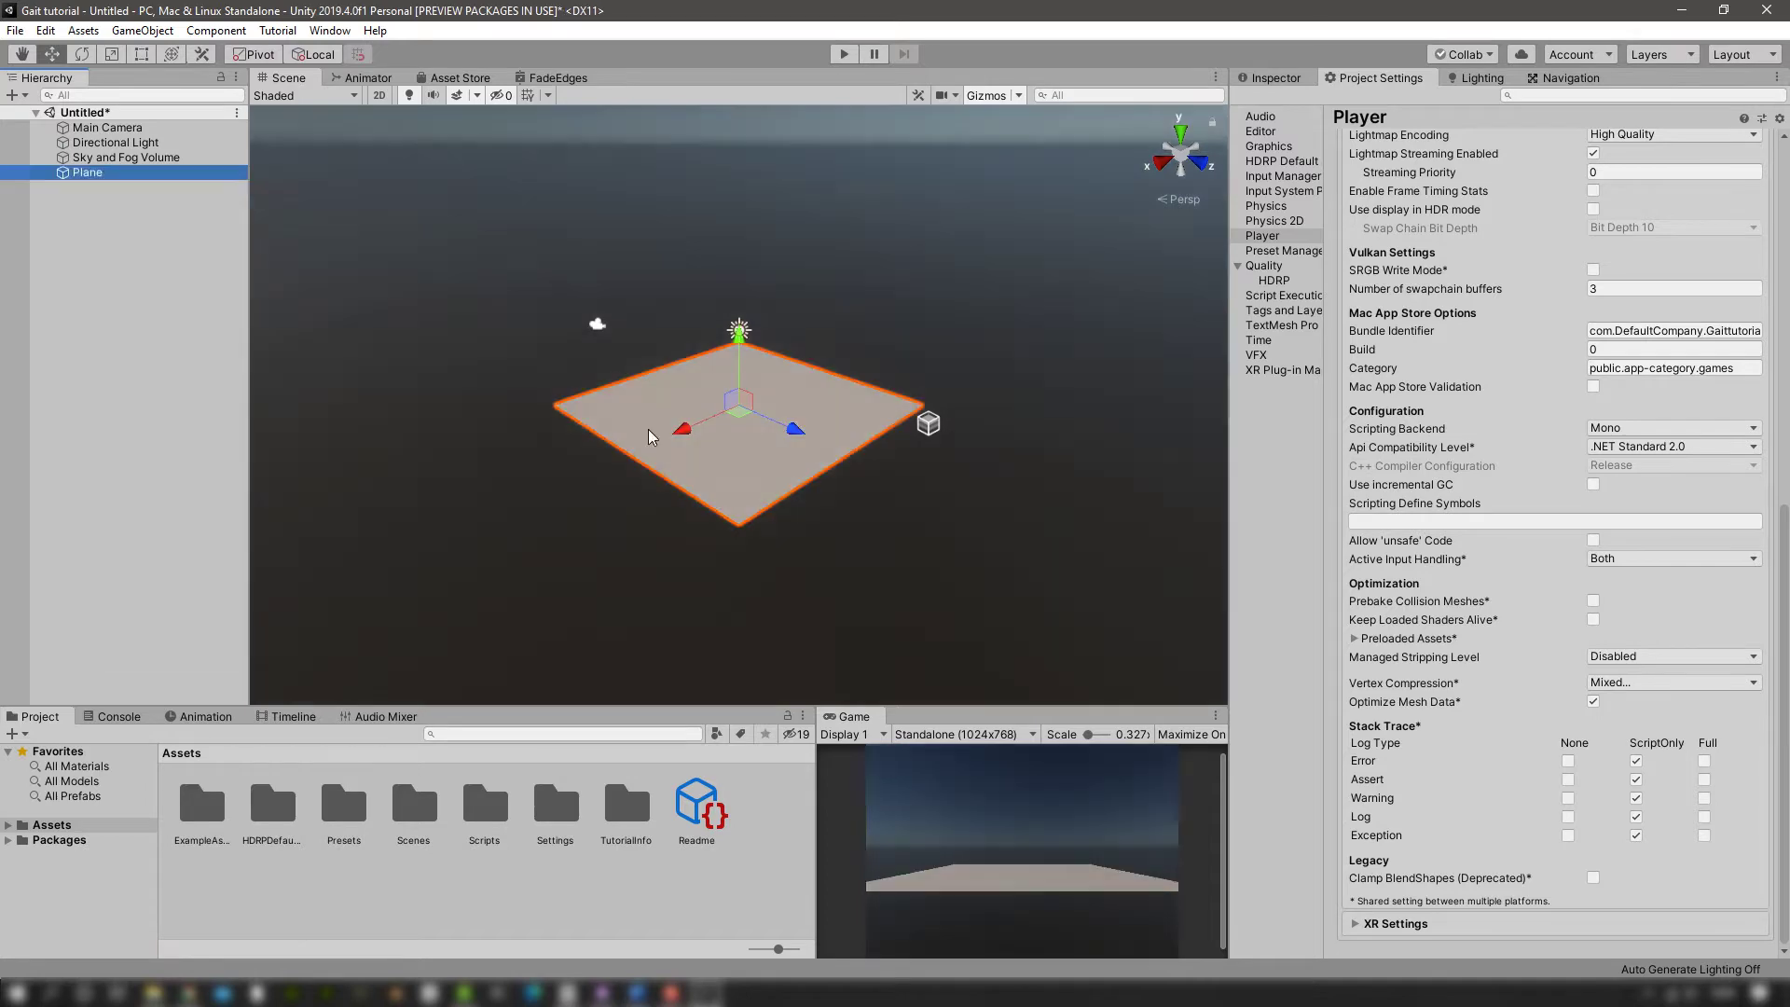
pyautogui.click(1275, 78)
pyautogui.click(1515, 212)
pyautogui.write('50')
pyautogui.press('Tab')
pyautogui.press('Tab')
pyautogui.write('50')
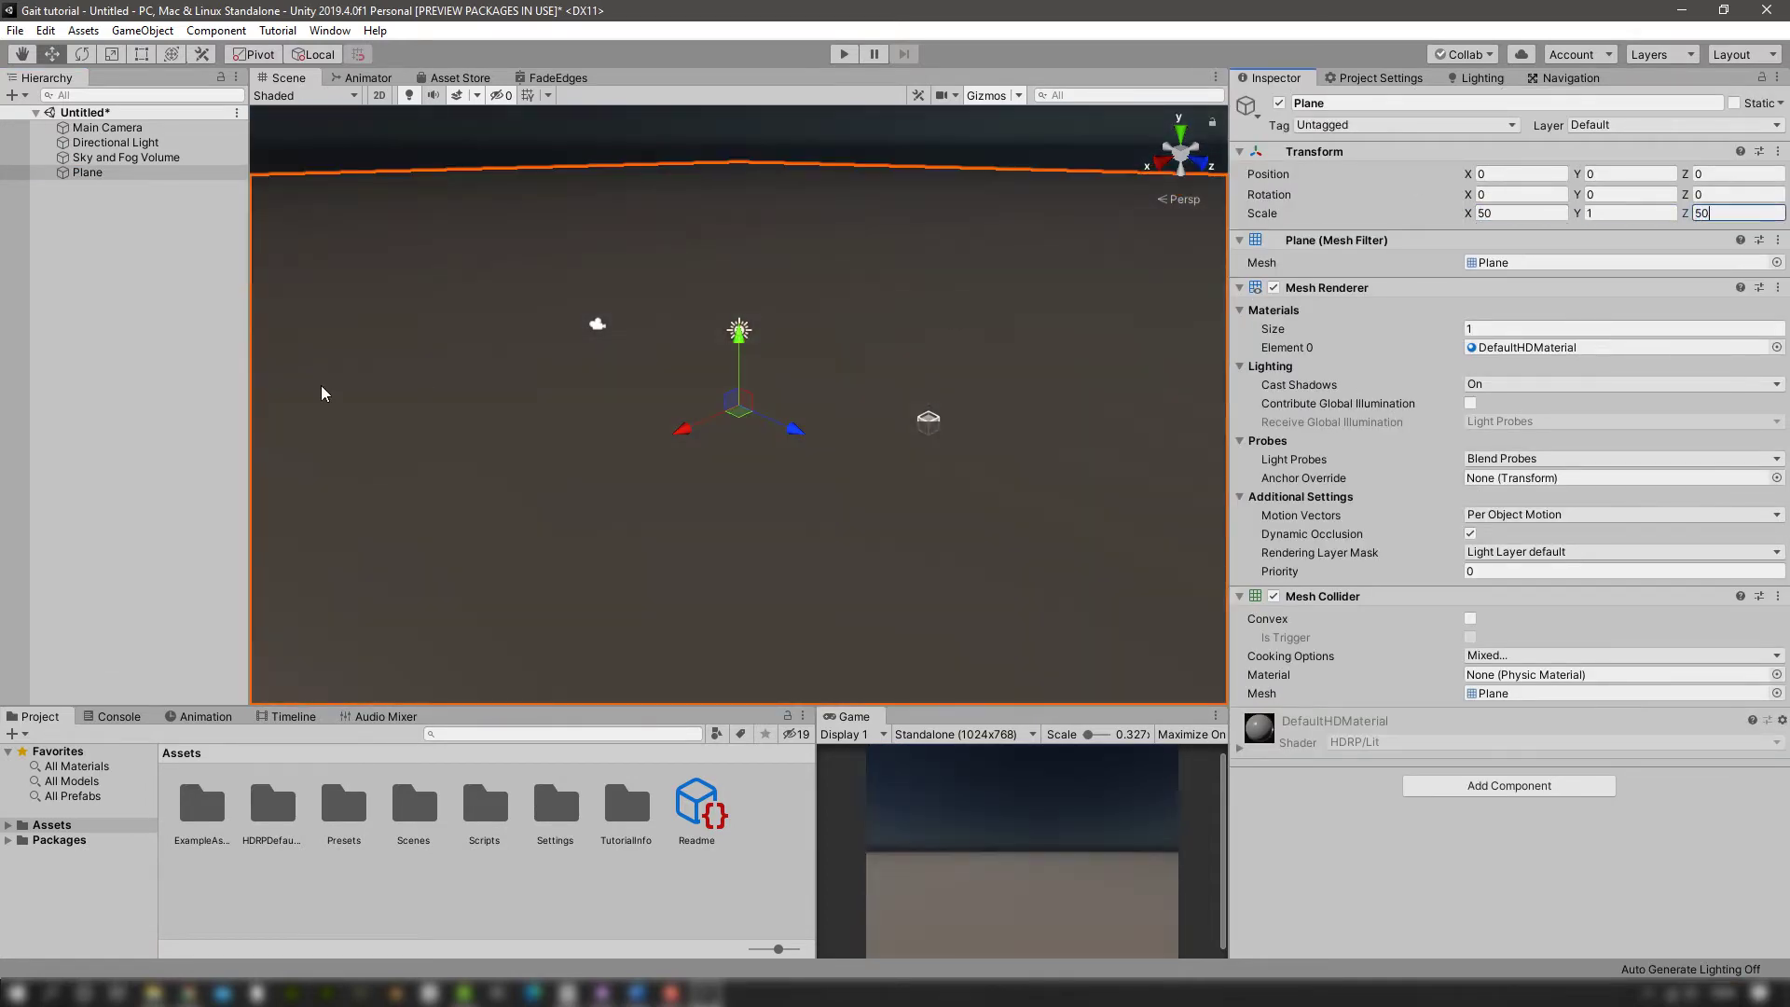
# Step: Add a Stationary XR Rig to the scene from the XR menu
pyautogui.click(83, 382)
pyautogui.rightClick(108, 283)
pyautogui.moveTo(186, 619)
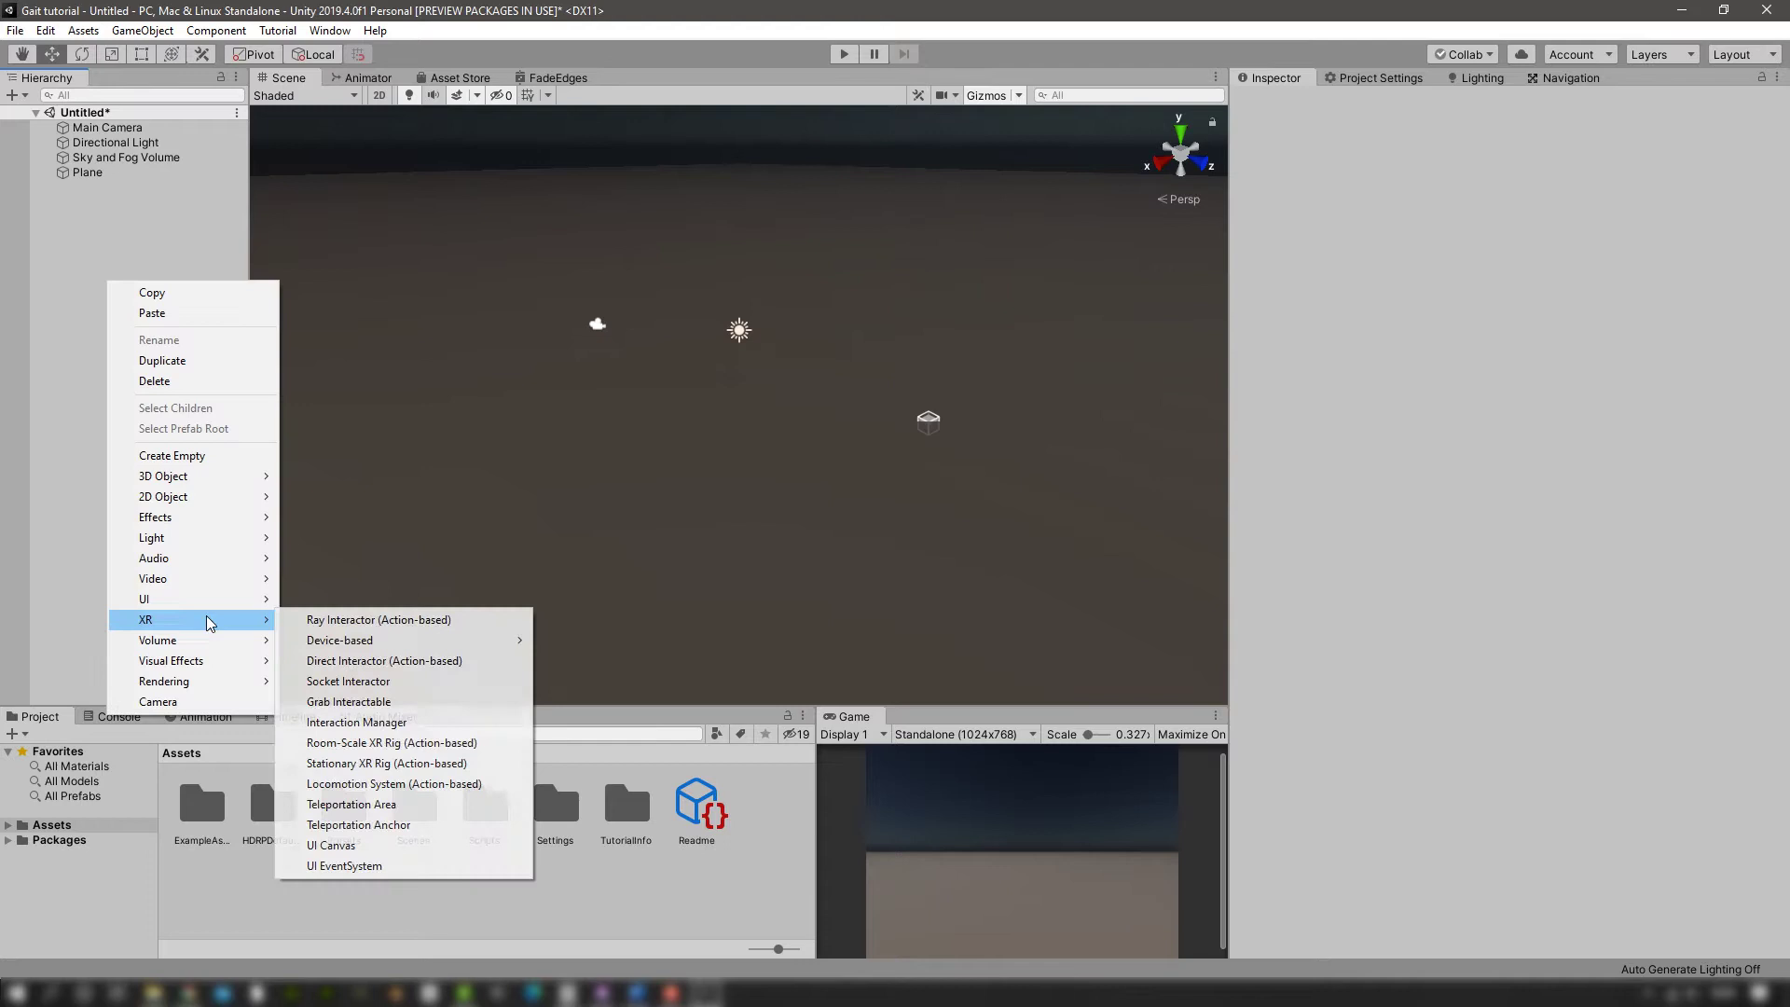
pyautogui.click(458, 762)
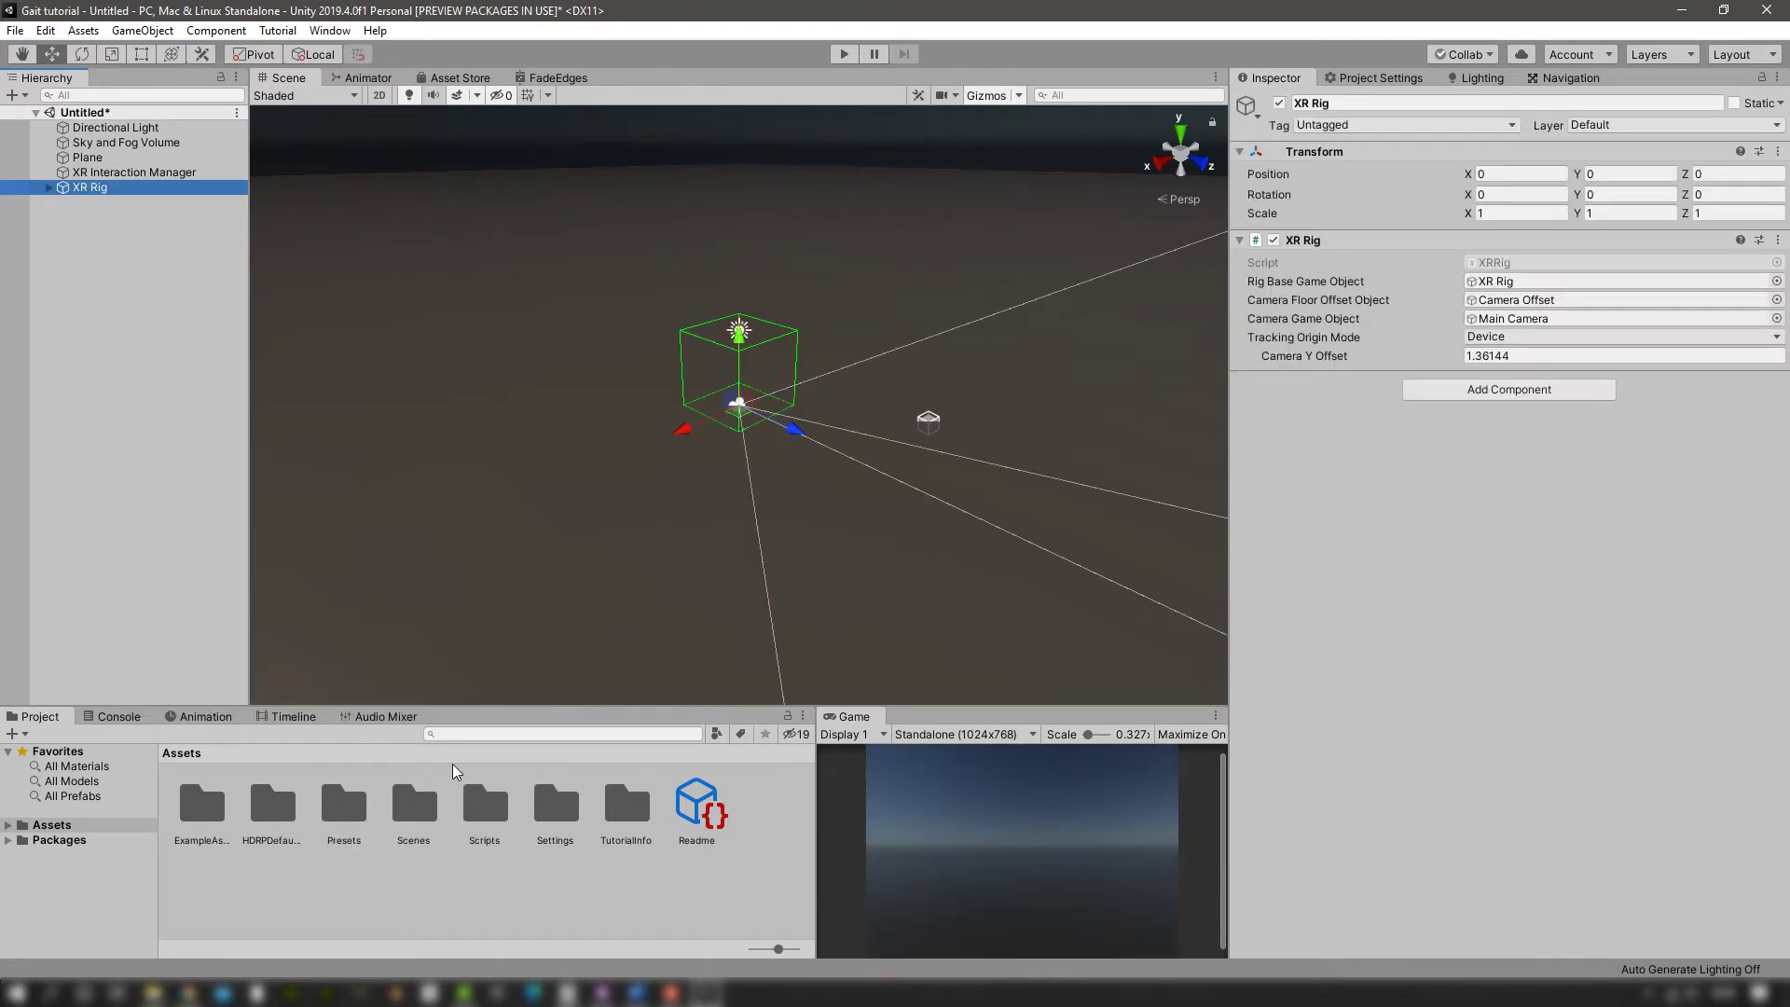
# Step: Set the XR Rig's Tracking Origin Mode to Floor and select both hand controllers
pyautogui.click(1531, 338)
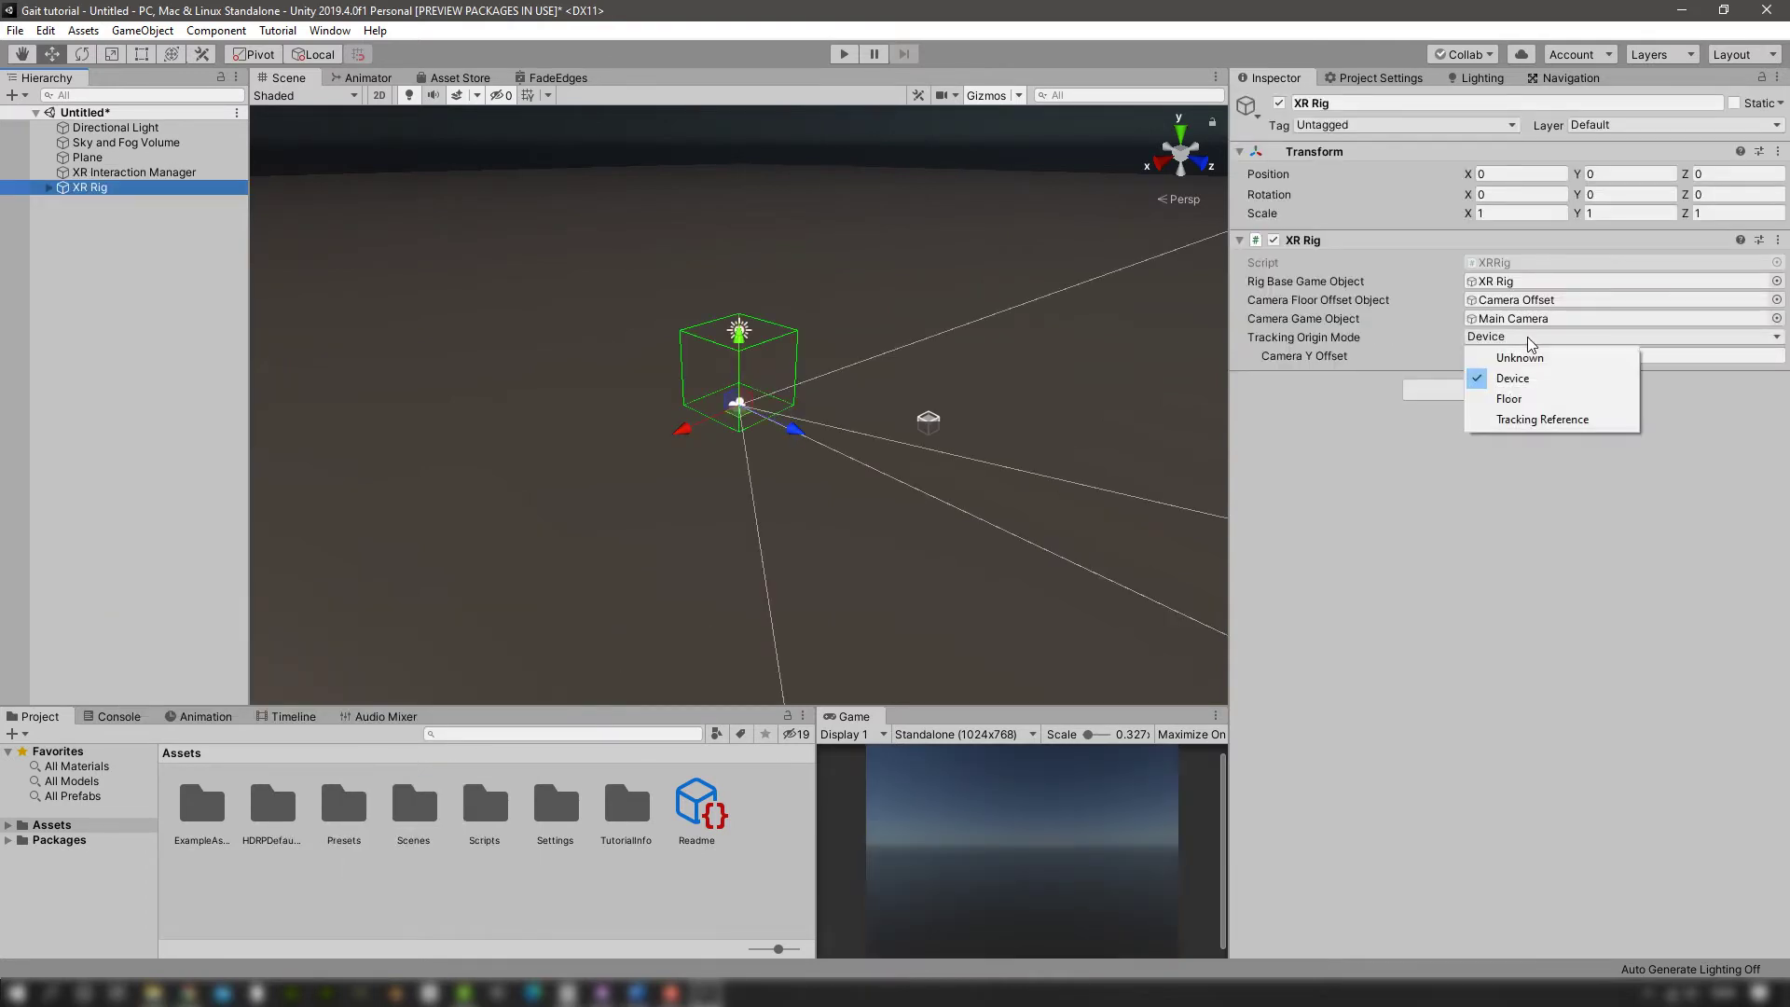
pyautogui.click(1521, 399)
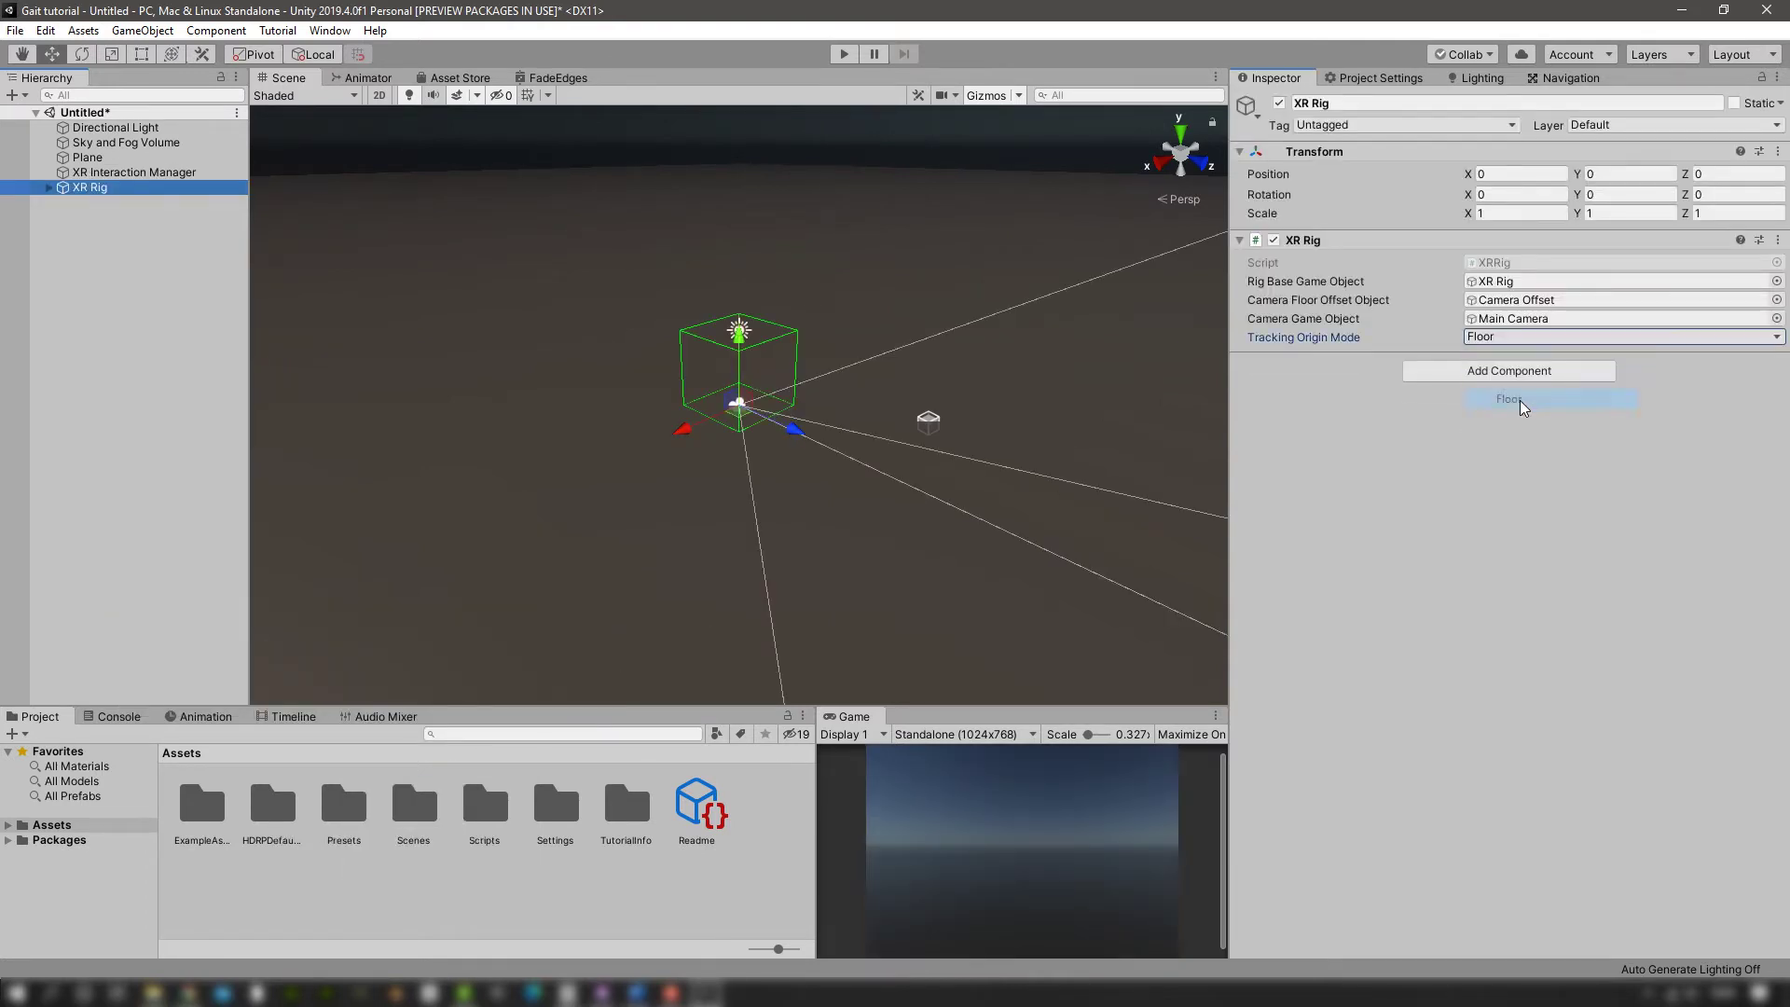
pyautogui.click(50, 188)
pyautogui.click(63, 202)
pyautogui.click(134, 217)
pyautogui.click(149, 232)
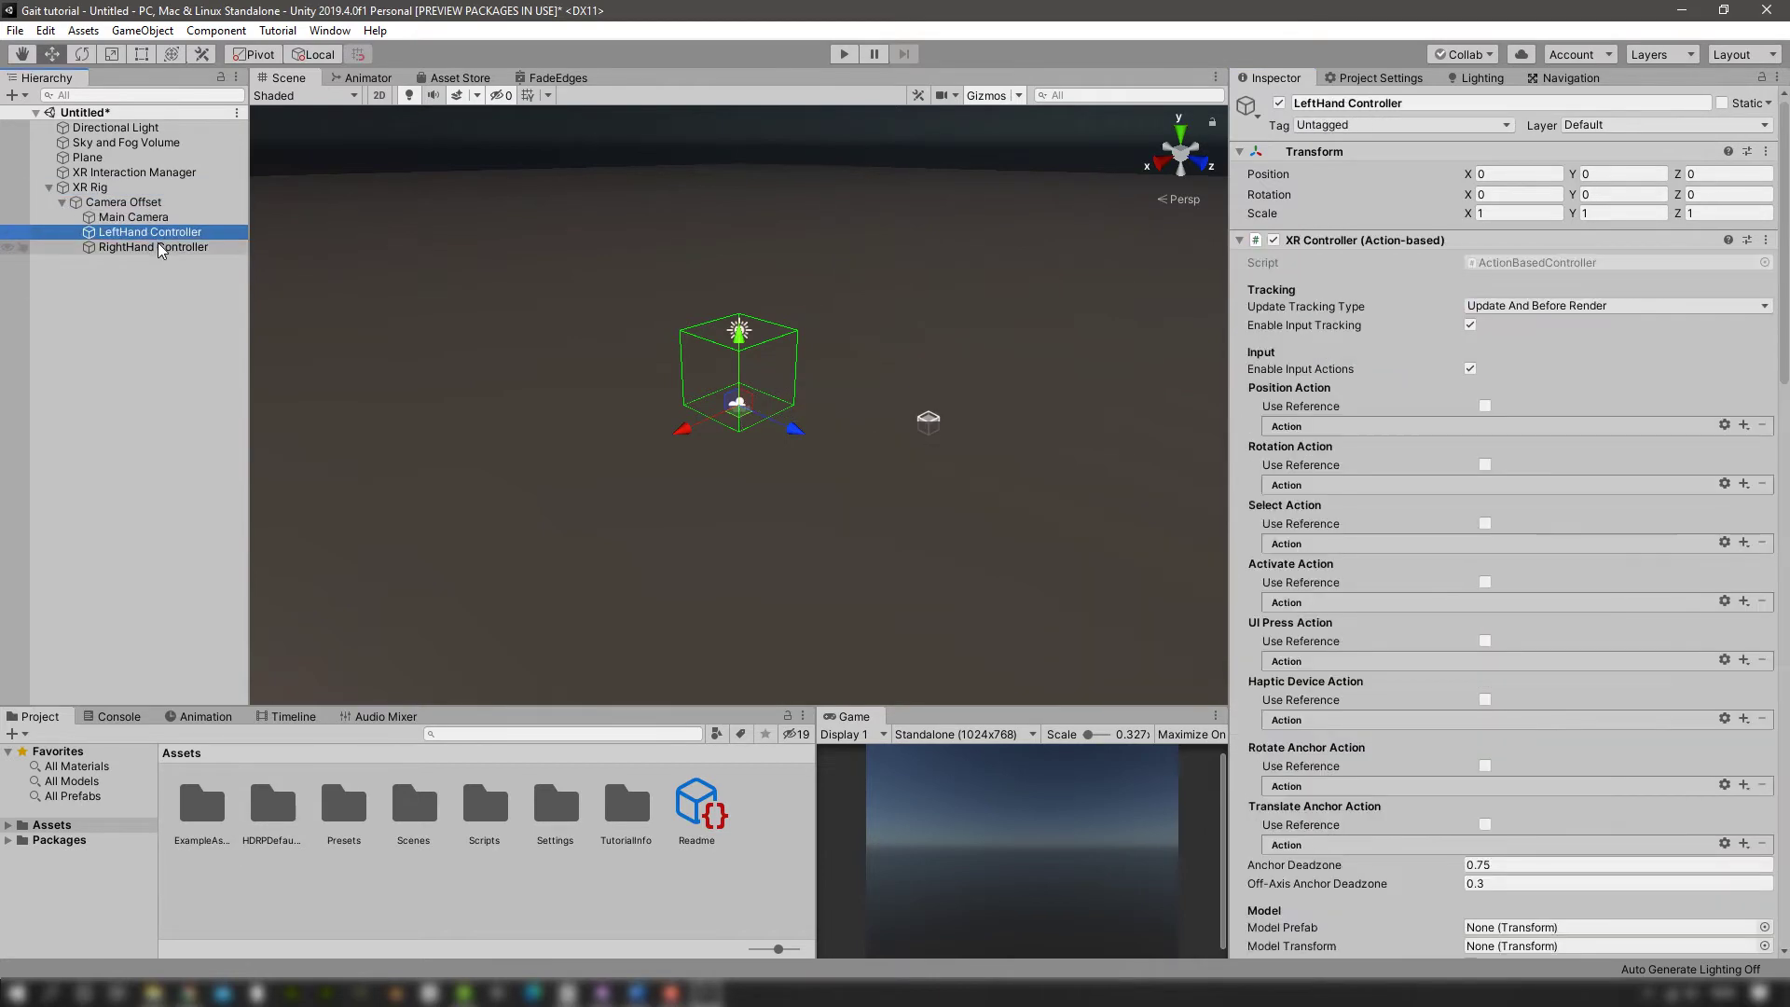
pyautogui.keyDown('ctrl'); pyautogui.click(154, 247); pyautogui.keyUp('ctrl')
# Step: Remove the XR Interactor Line Visual, Line Renderer and XR Ray Interactor from both controllers
pyautogui.scroll(-15, 1501, 559)
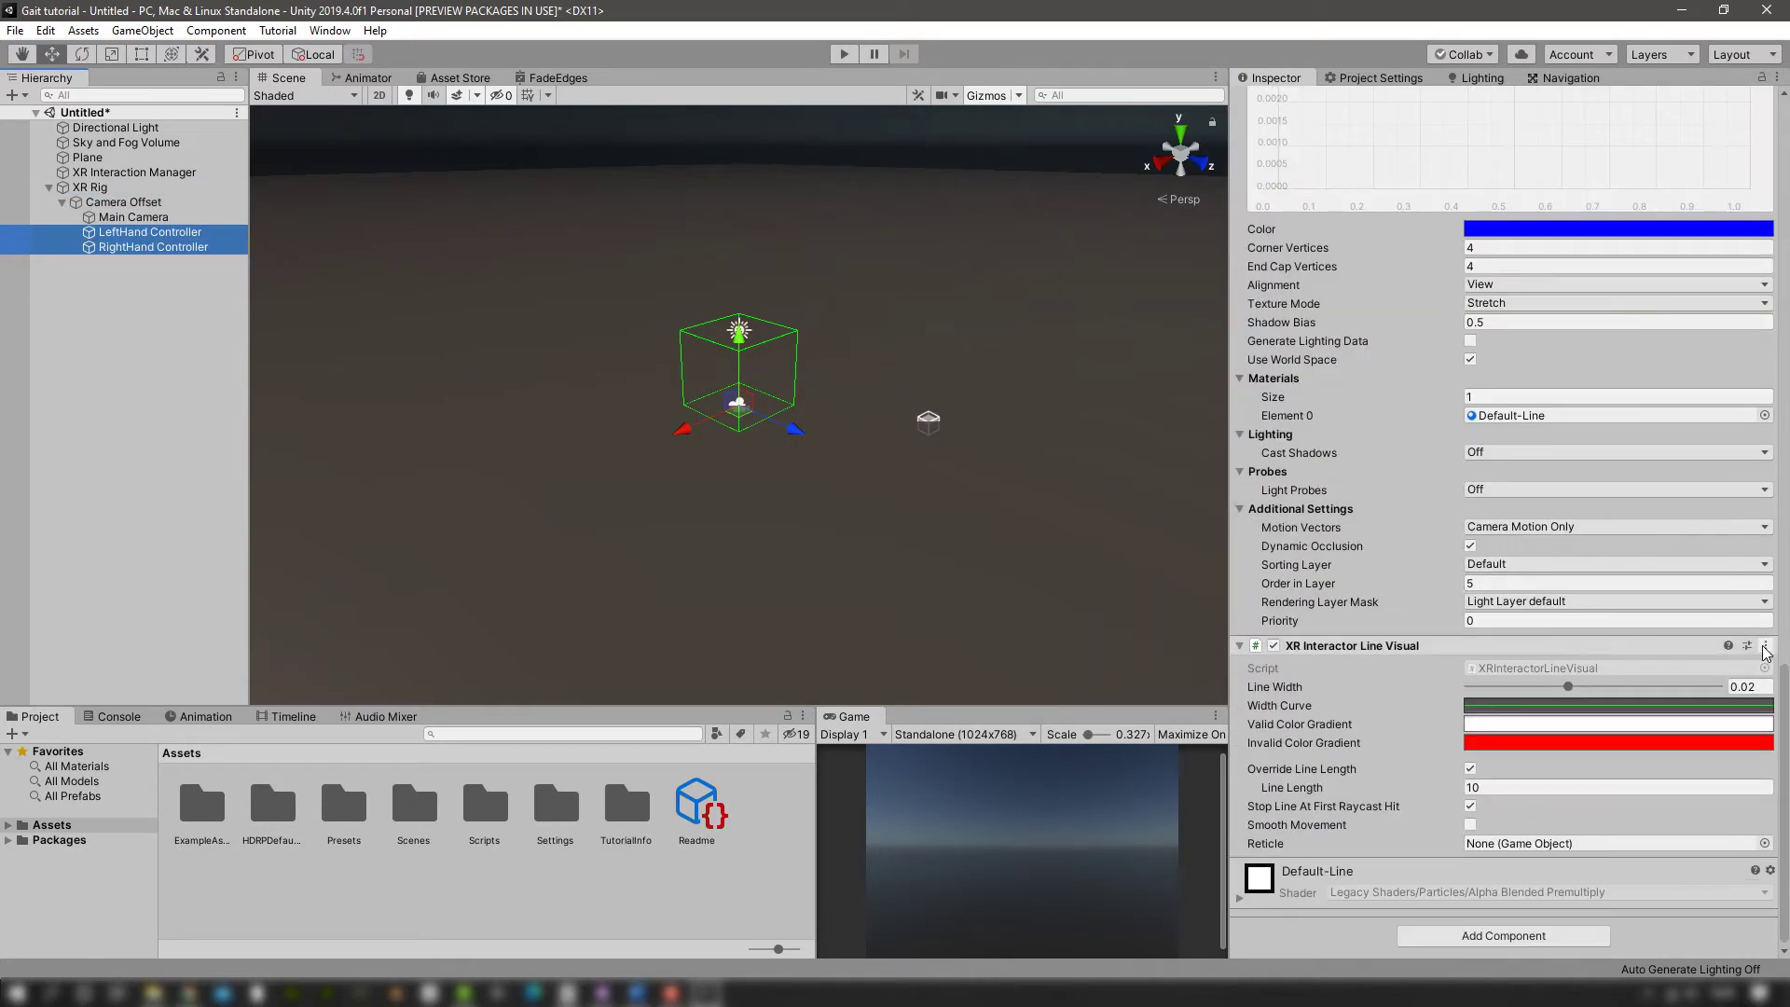
pyautogui.rightClick(1729, 677)
pyautogui.click(1661, 692)
pyautogui.rightClick(1736, 345)
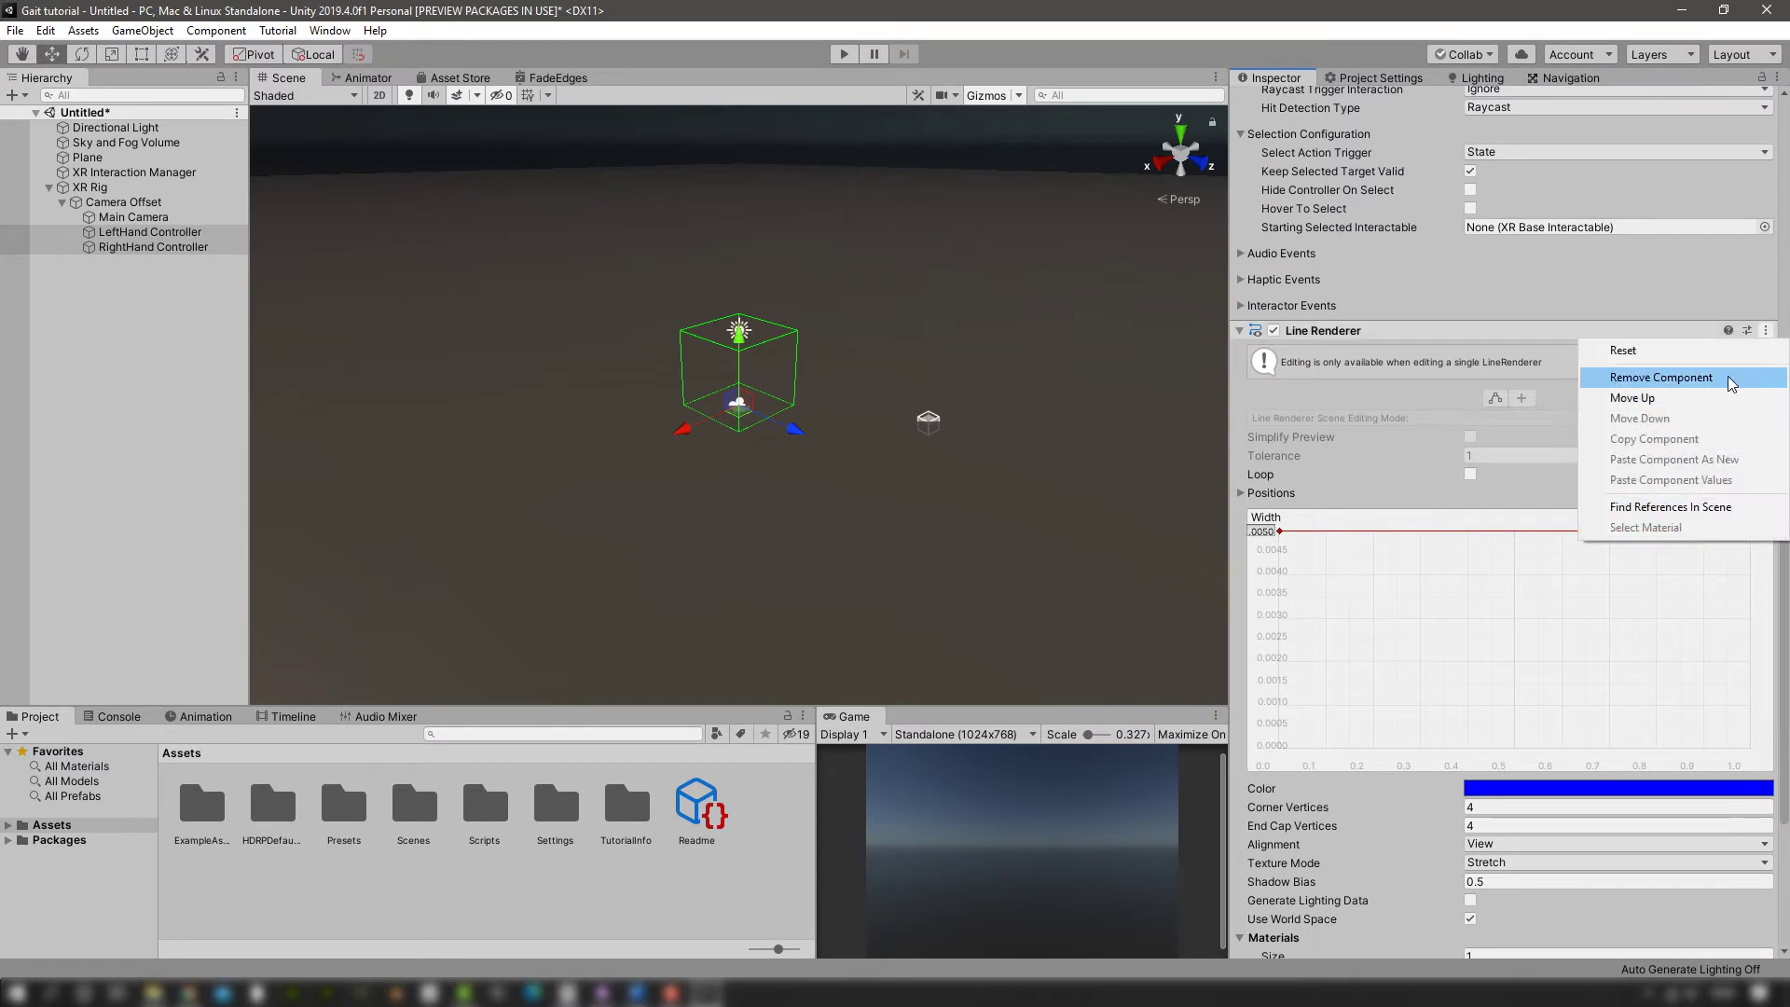
pyautogui.click(1738, 381)
pyautogui.scroll(-10, 1740, 399)
pyautogui.rightClick(1475, 411)
pyautogui.click(1489, 430)
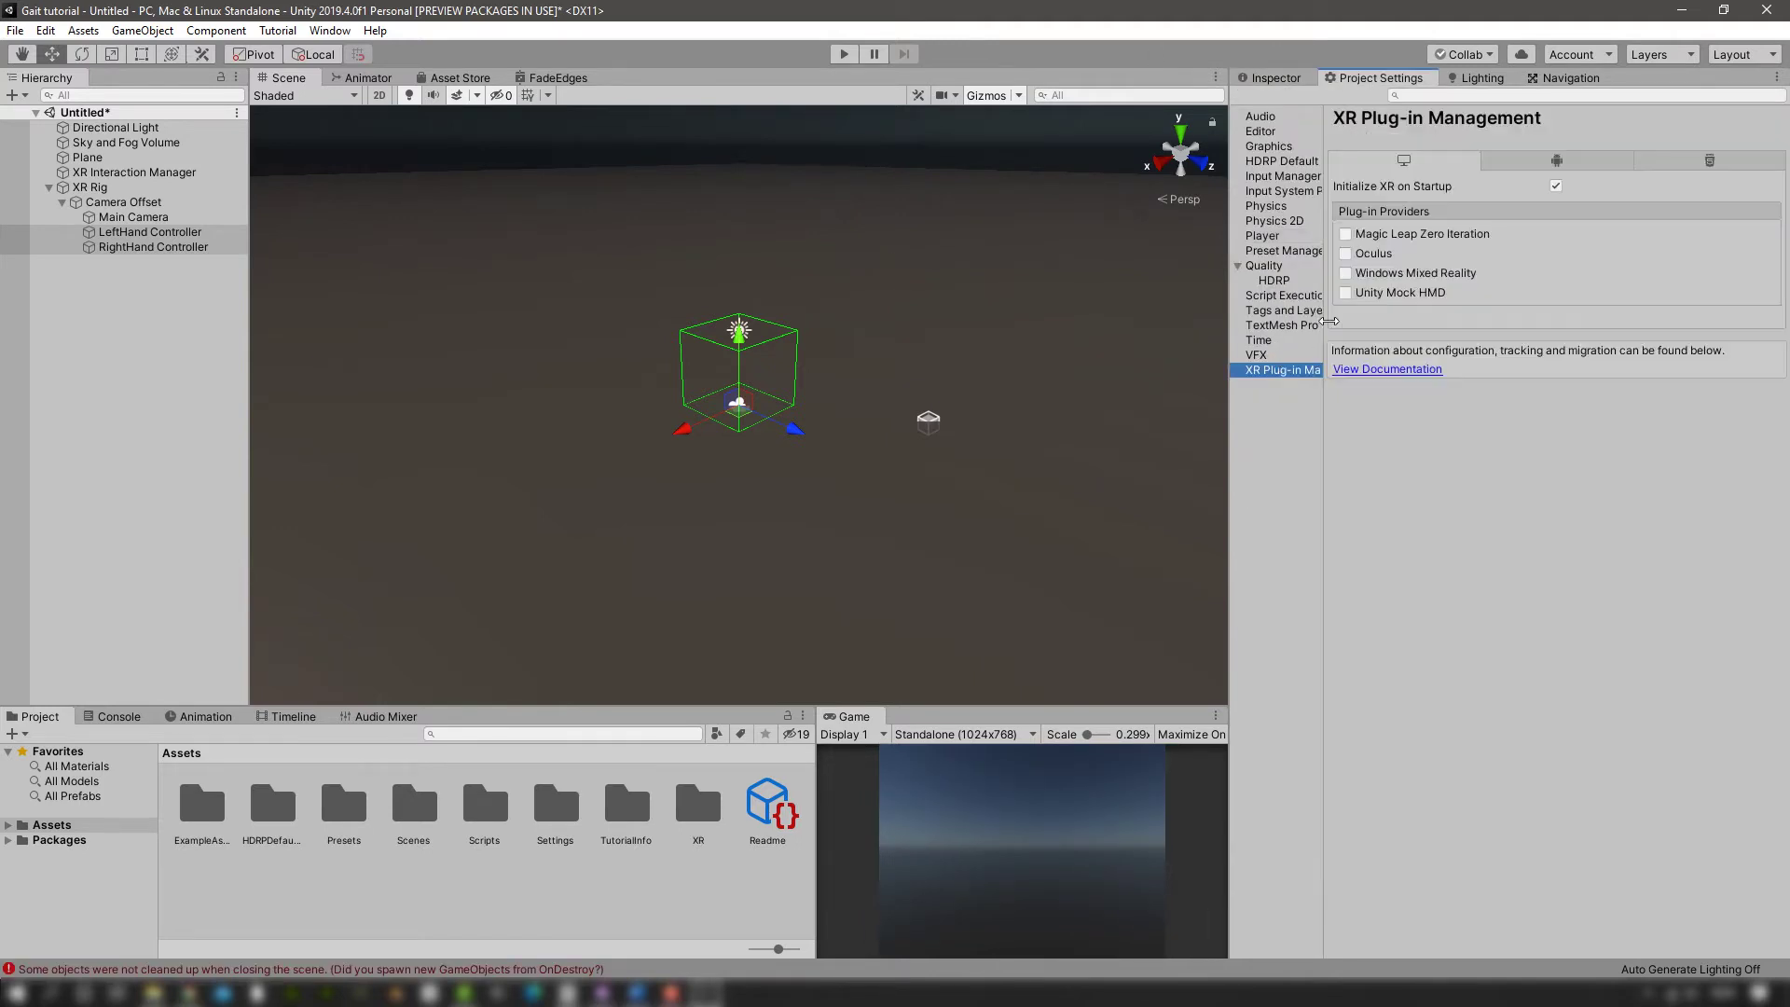
# Step: Tick Oculus as a plug-in provider, then start and stop play mode to test
pyautogui.click(1353, 256)
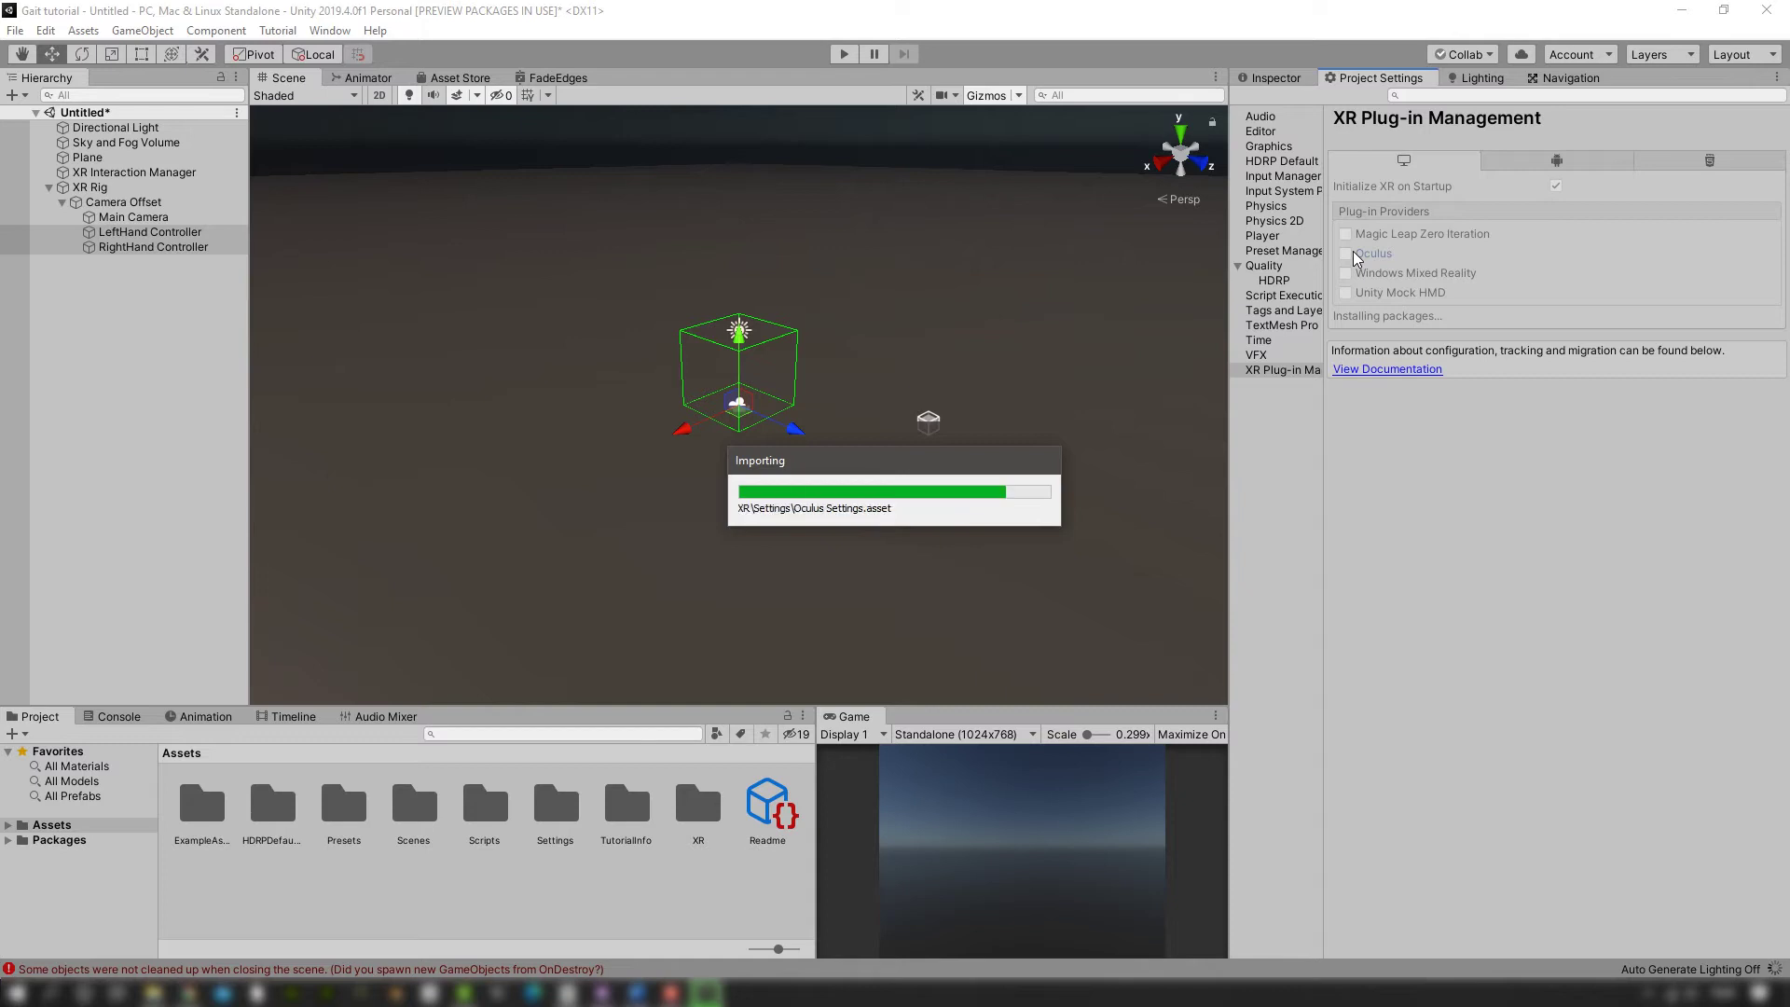
pyautogui.click(843, 56)
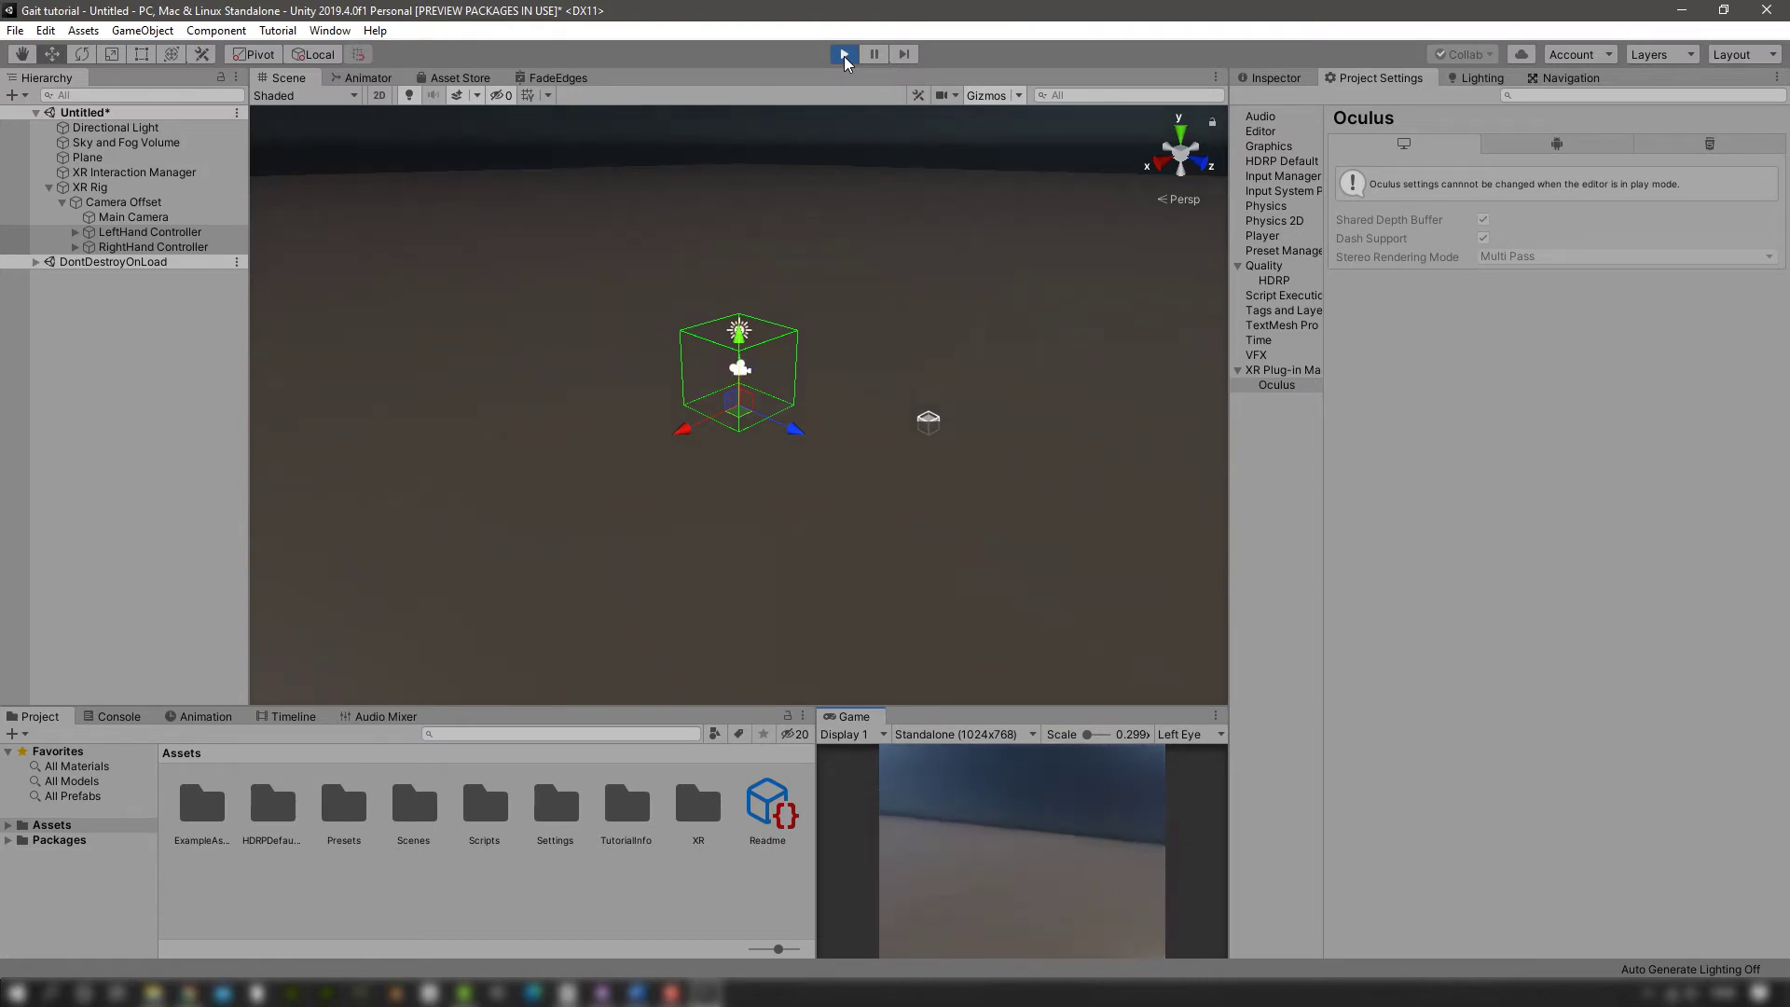
pyautogui.click(842, 53)
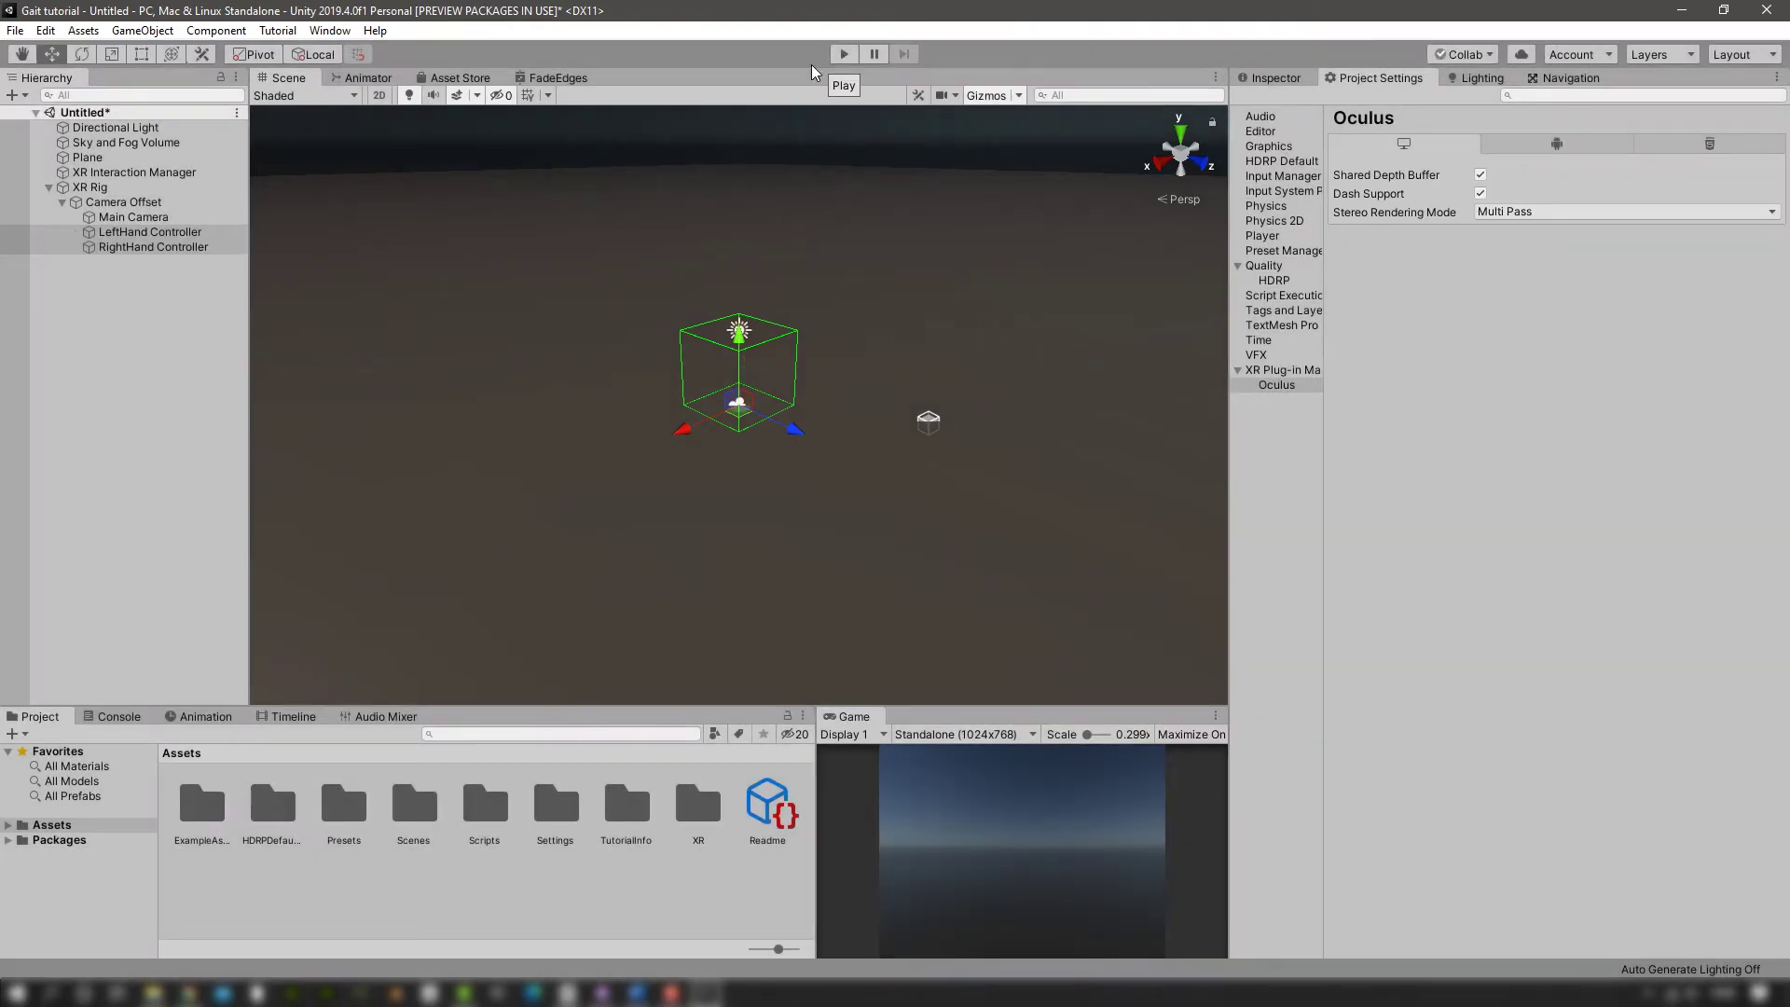
# Step: Open GaitLocomotion.unitypackage through Assets > Import Package > Custom Package
pyautogui.click(94, 34)
pyautogui.moveTo(224, 266)
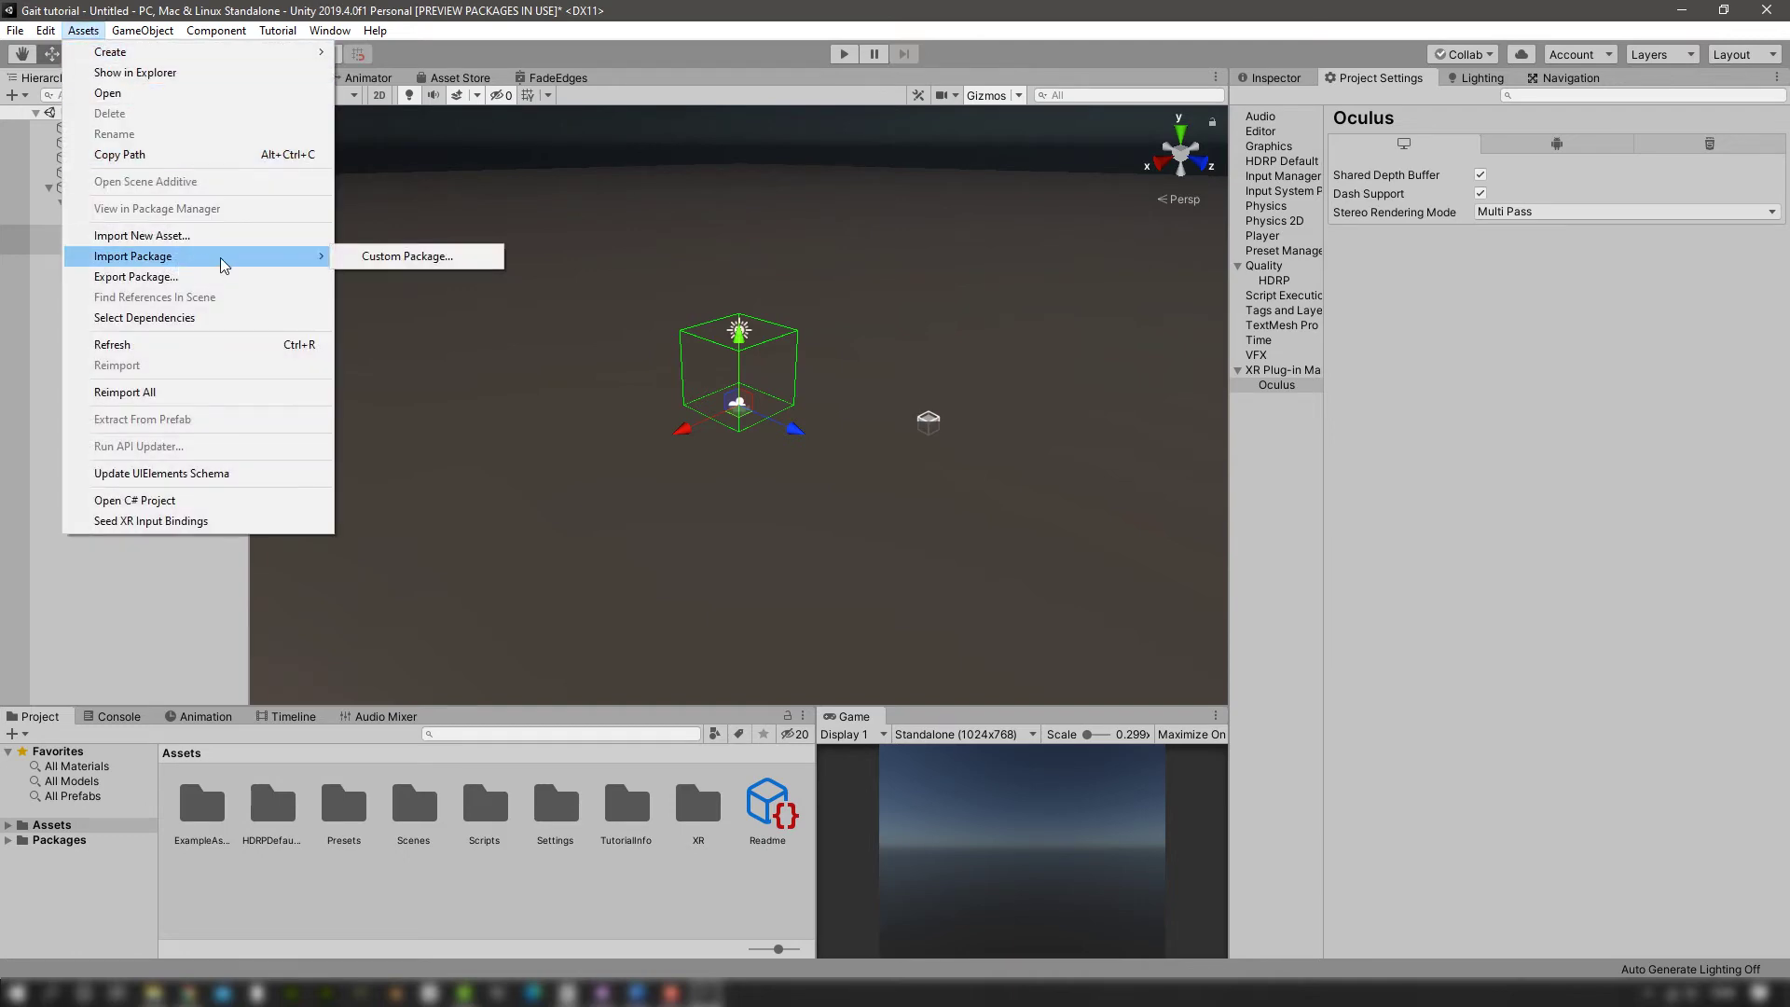
pyautogui.click(368, 255)
pyautogui.click(671, 610)
pyautogui.doubleClick(671, 612)
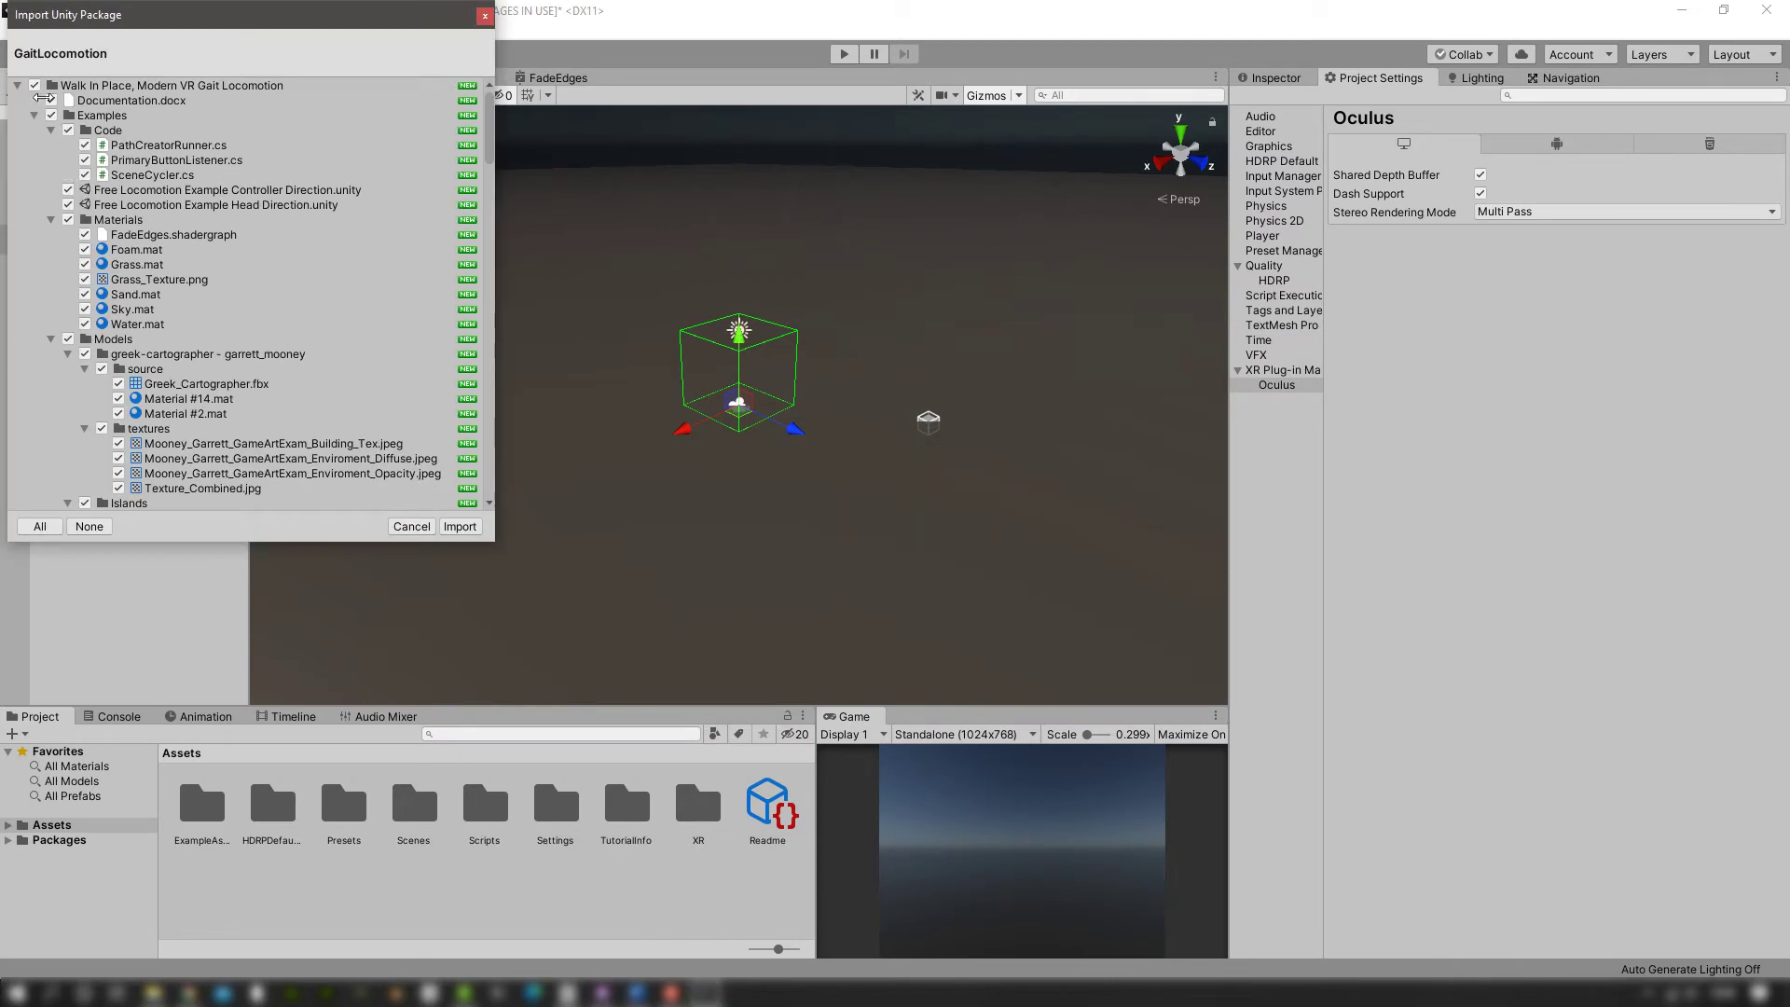
# Step: Exclude the controller- and head-direction example scenes, Materials and Models folders
pyautogui.click(68, 189)
pyautogui.click(68, 204)
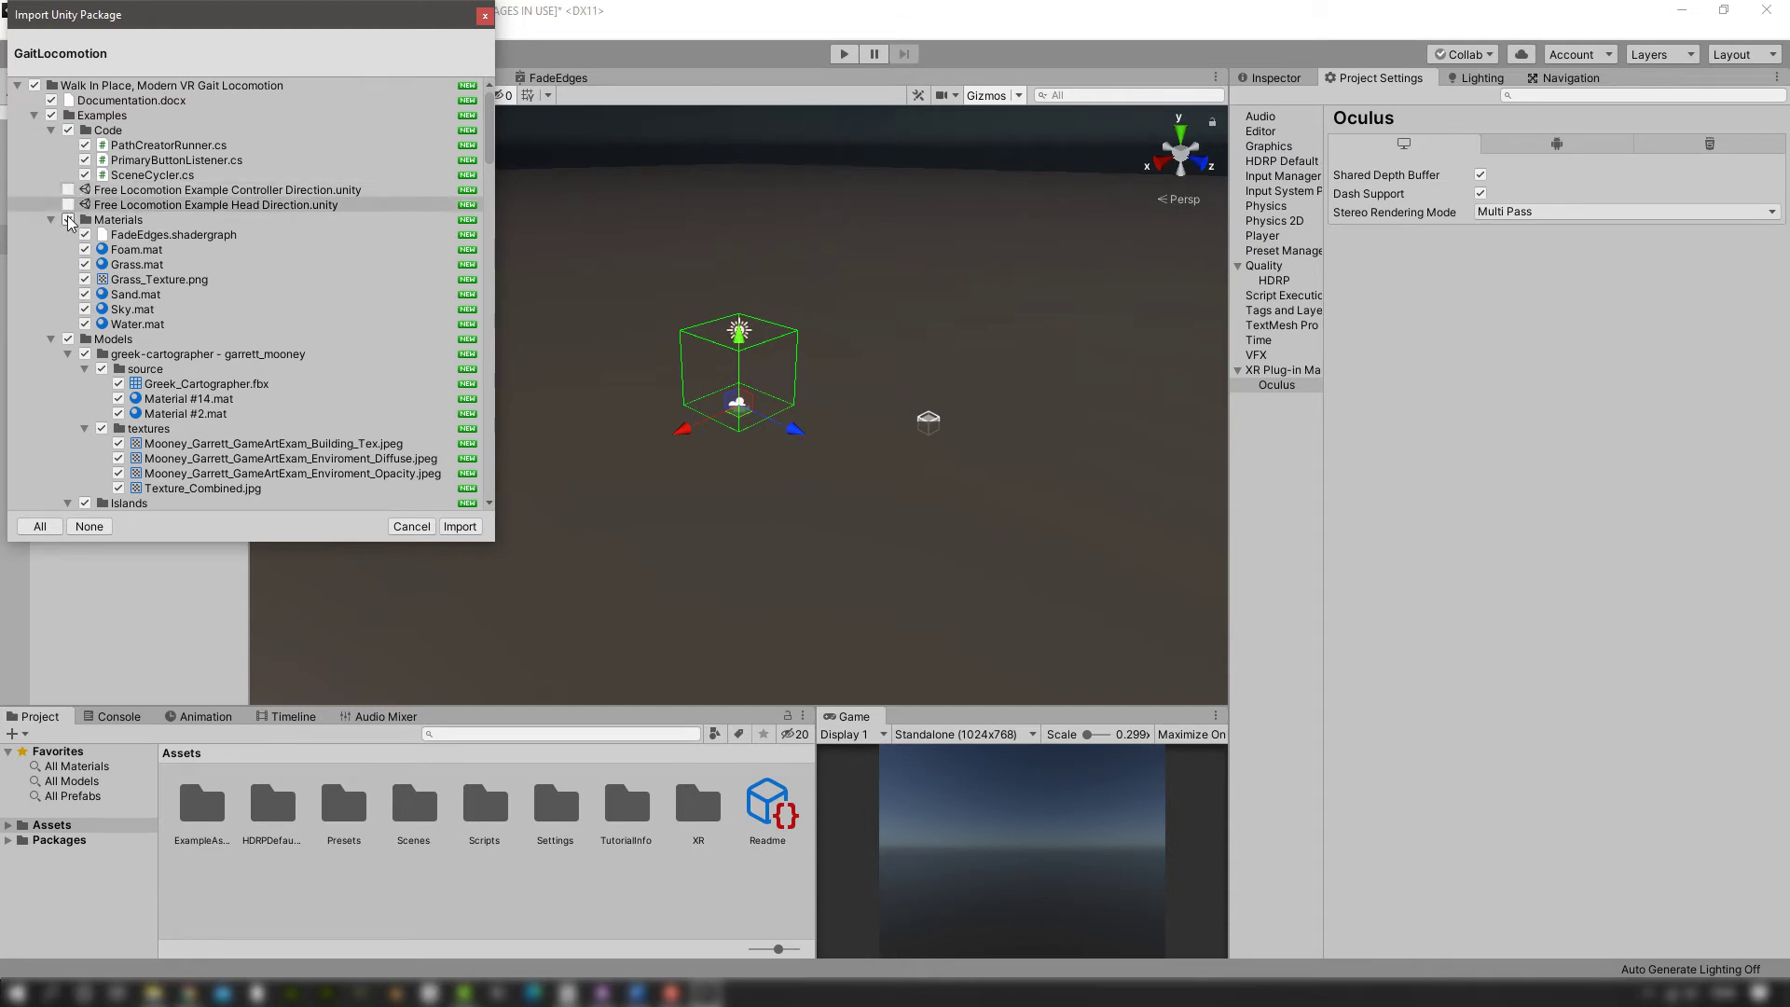
pyautogui.click(68, 219)
pyautogui.click(52, 220)
pyautogui.click(68, 234)
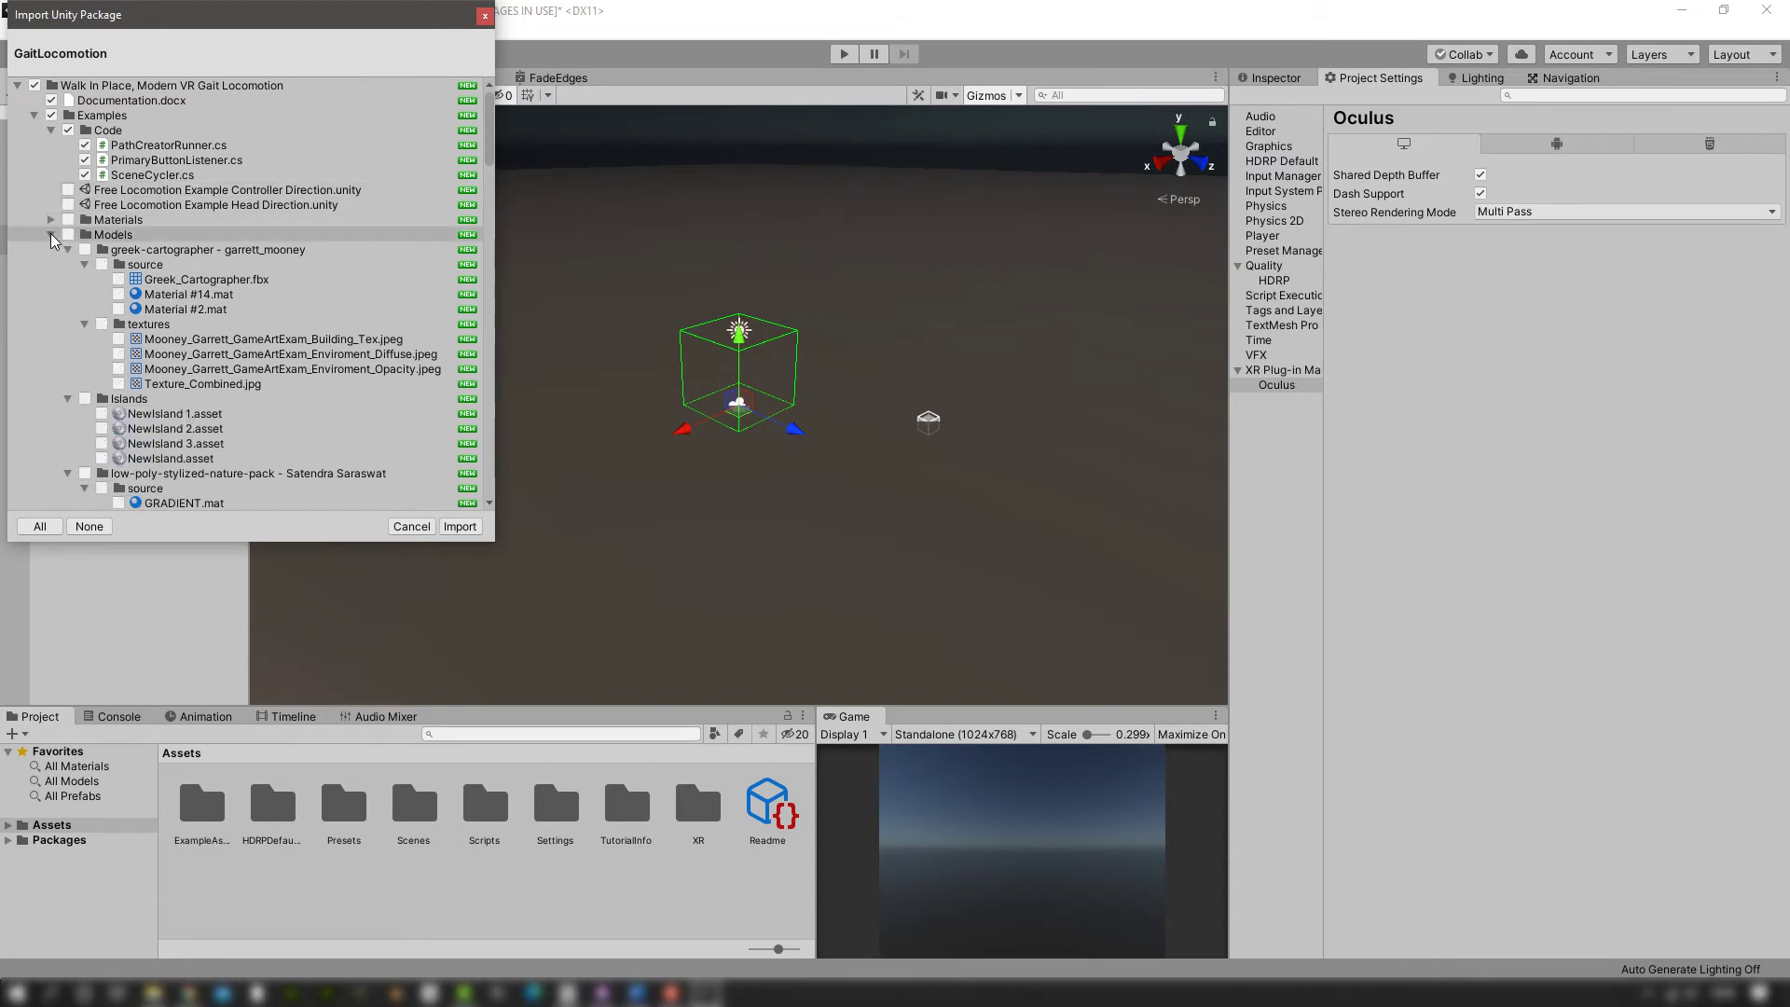
pyautogui.click(52, 234)
# Step: Exclude Path Creator Example, the Path Follow Example scene and Prefabs, then import
pyautogui.click(68, 249)
pyautogui.click(52, 249)
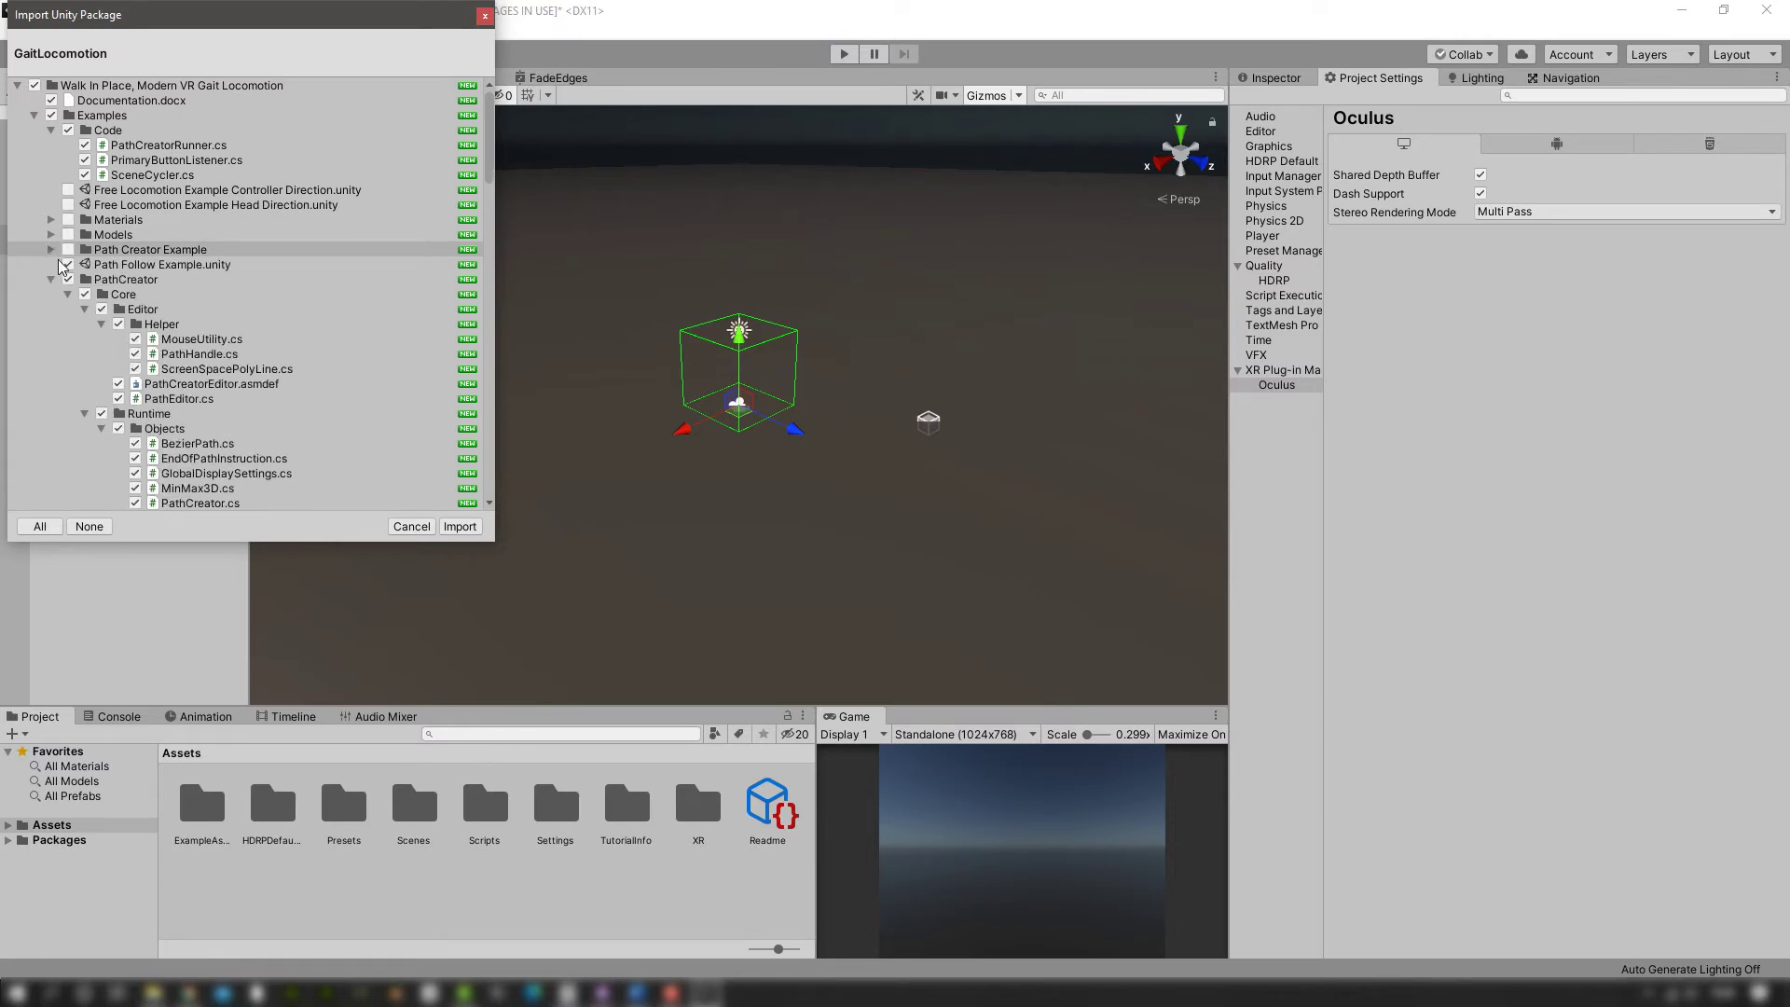
pyautogui.click(68, 265)
pyautogui.click(51, 280)
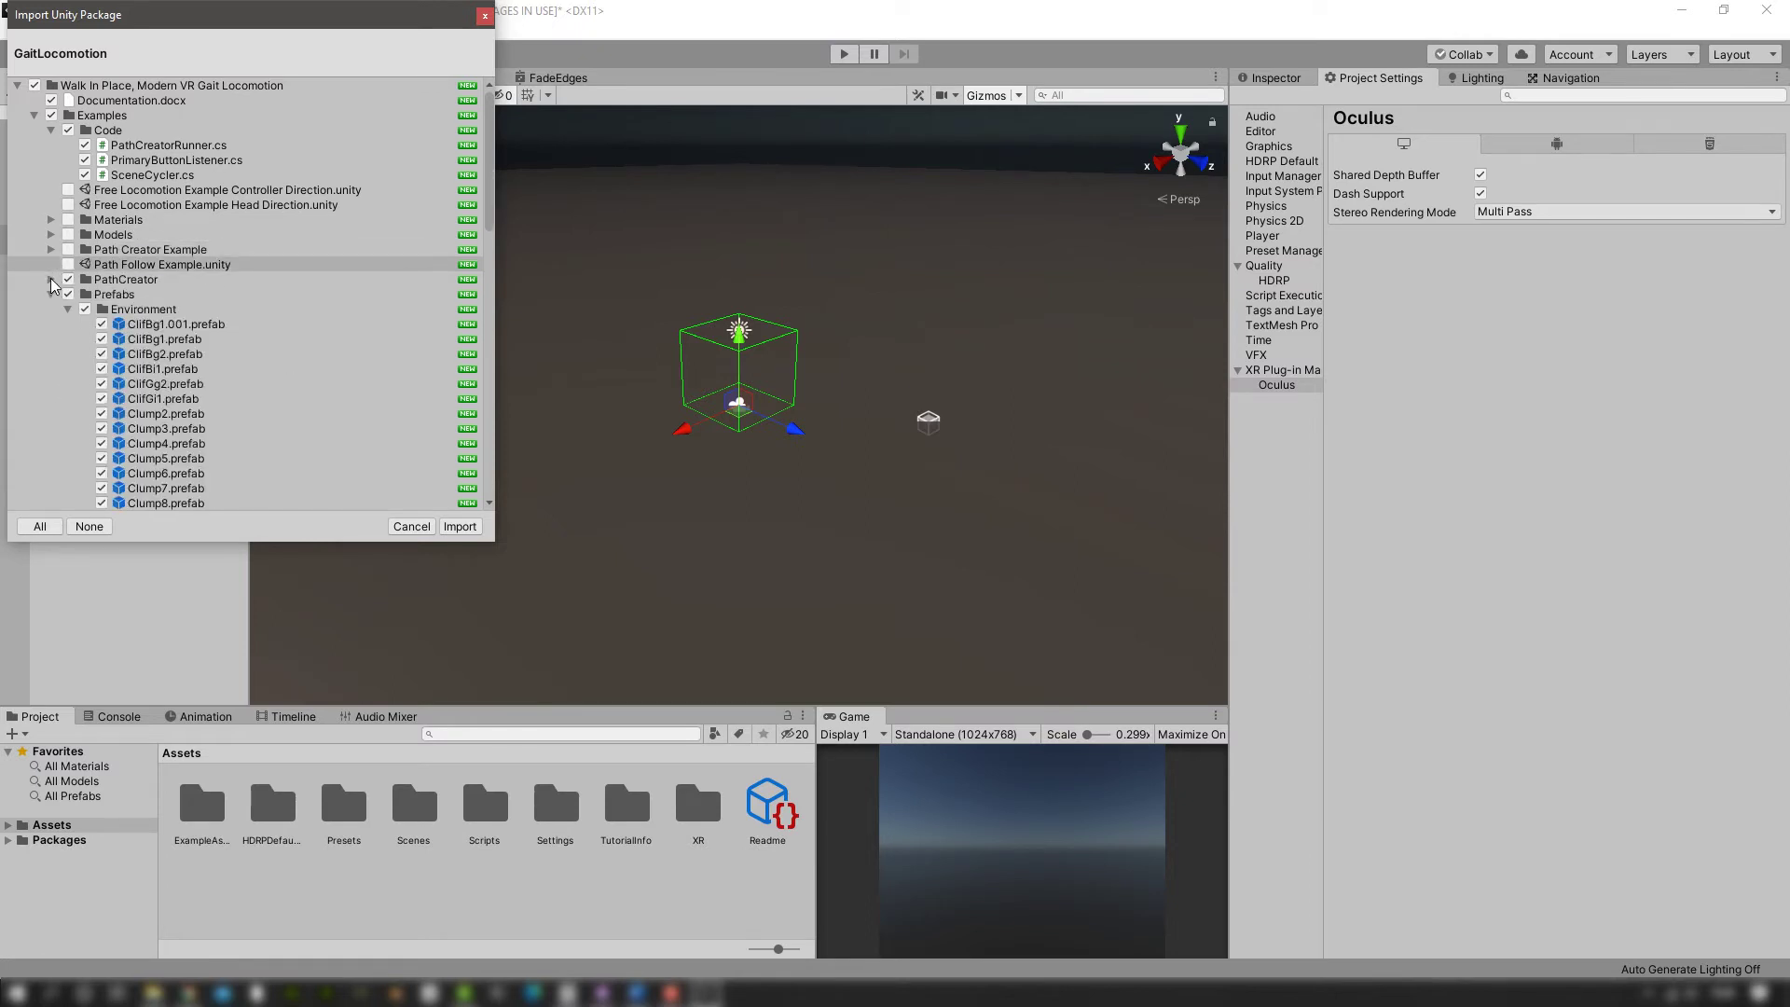
pyautogui.click(68, 295)
pyautogui.click(51, 295)
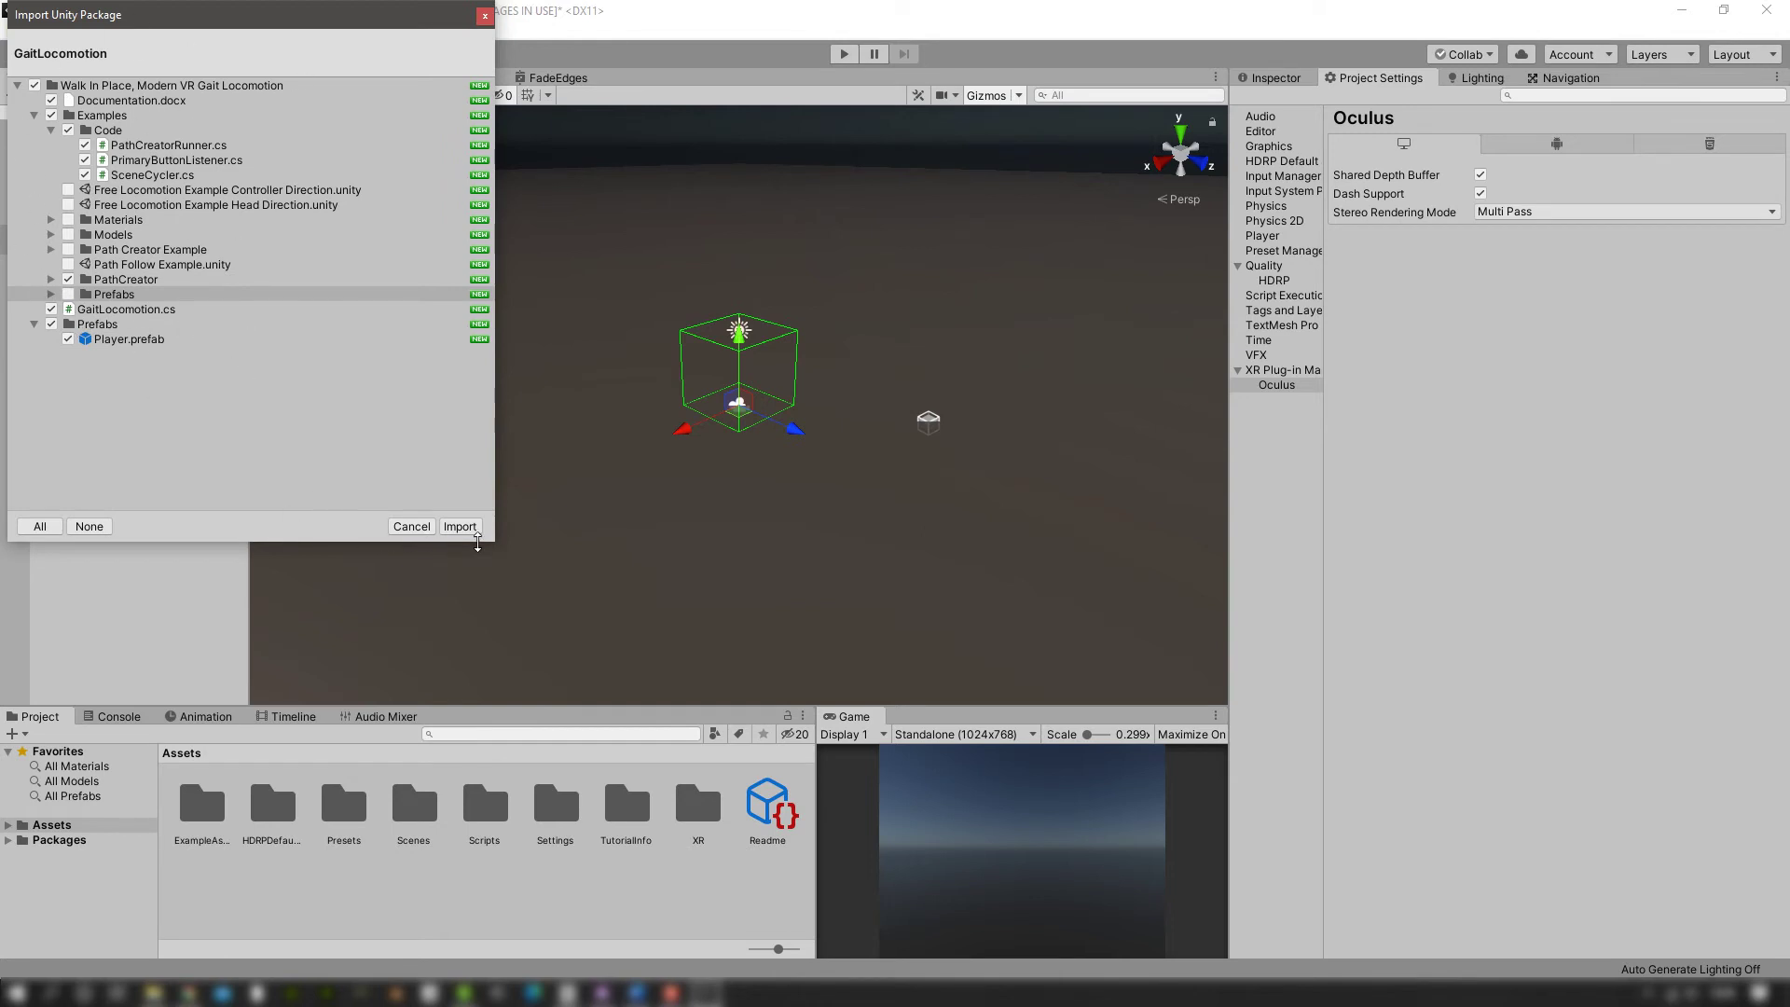
pyautogui.click(476, 528)
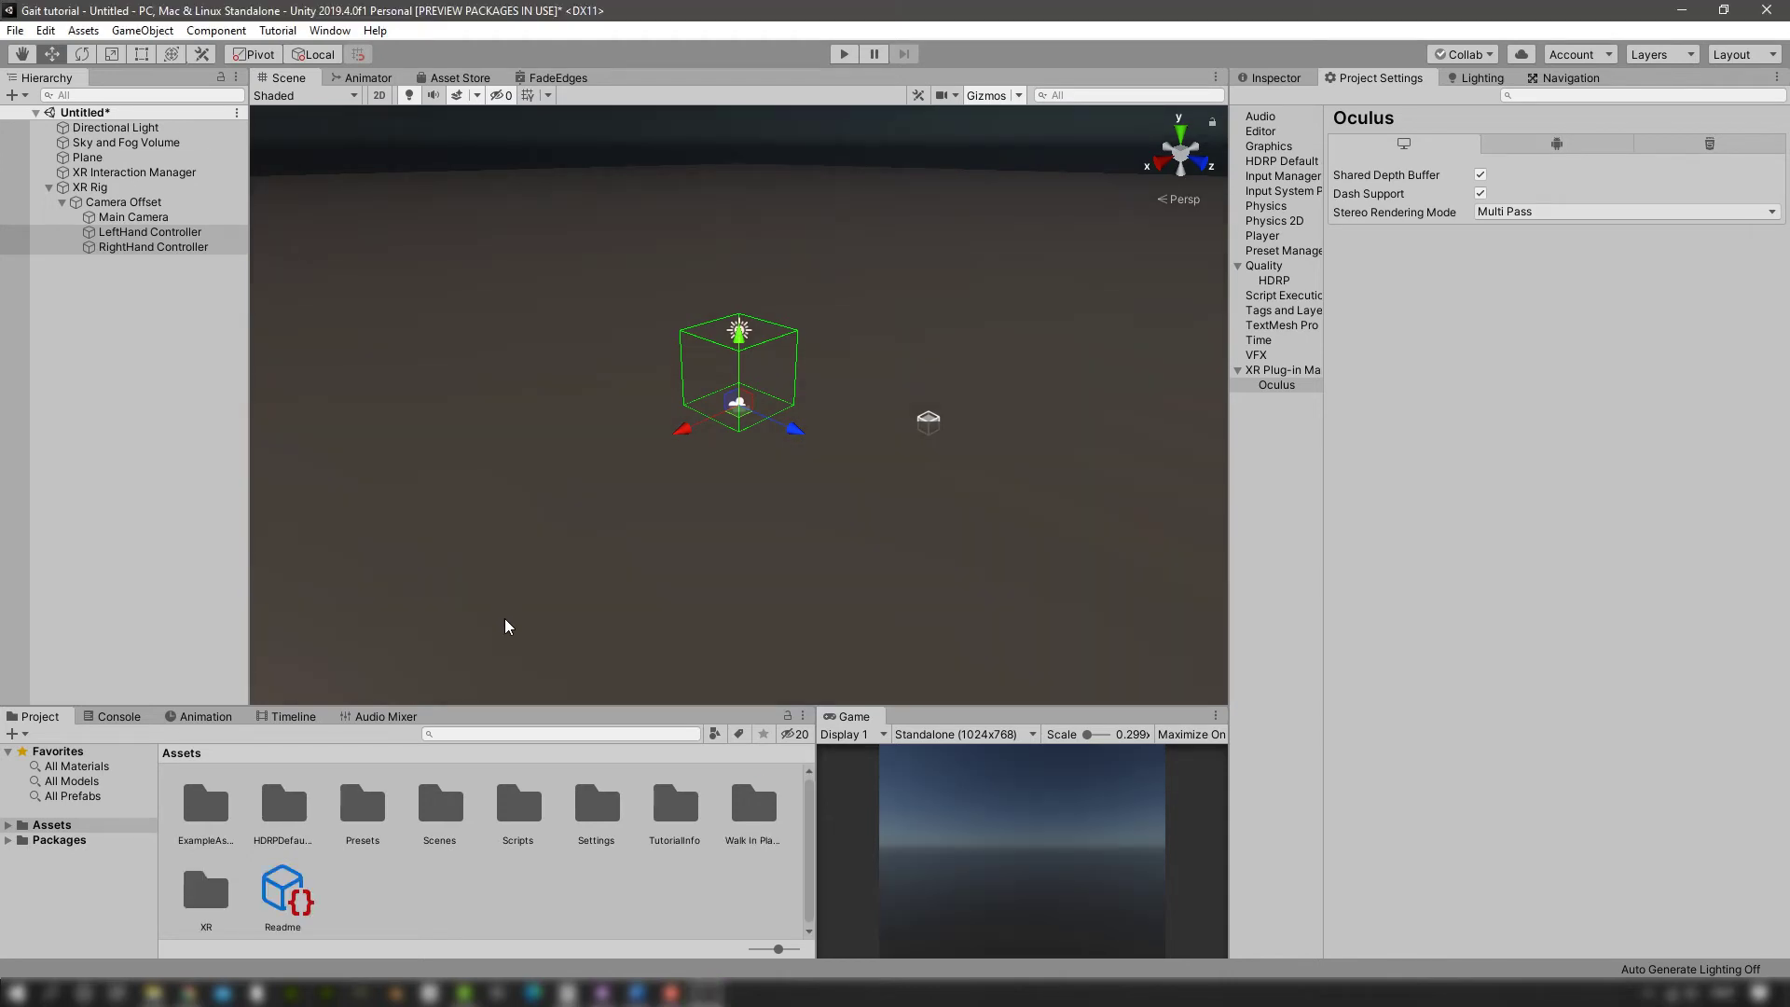
# Step: Drag the Player prefab from Walk In Place's Prefabs folder into the XR Rig
pyautogui.doubleClick(753, 804)
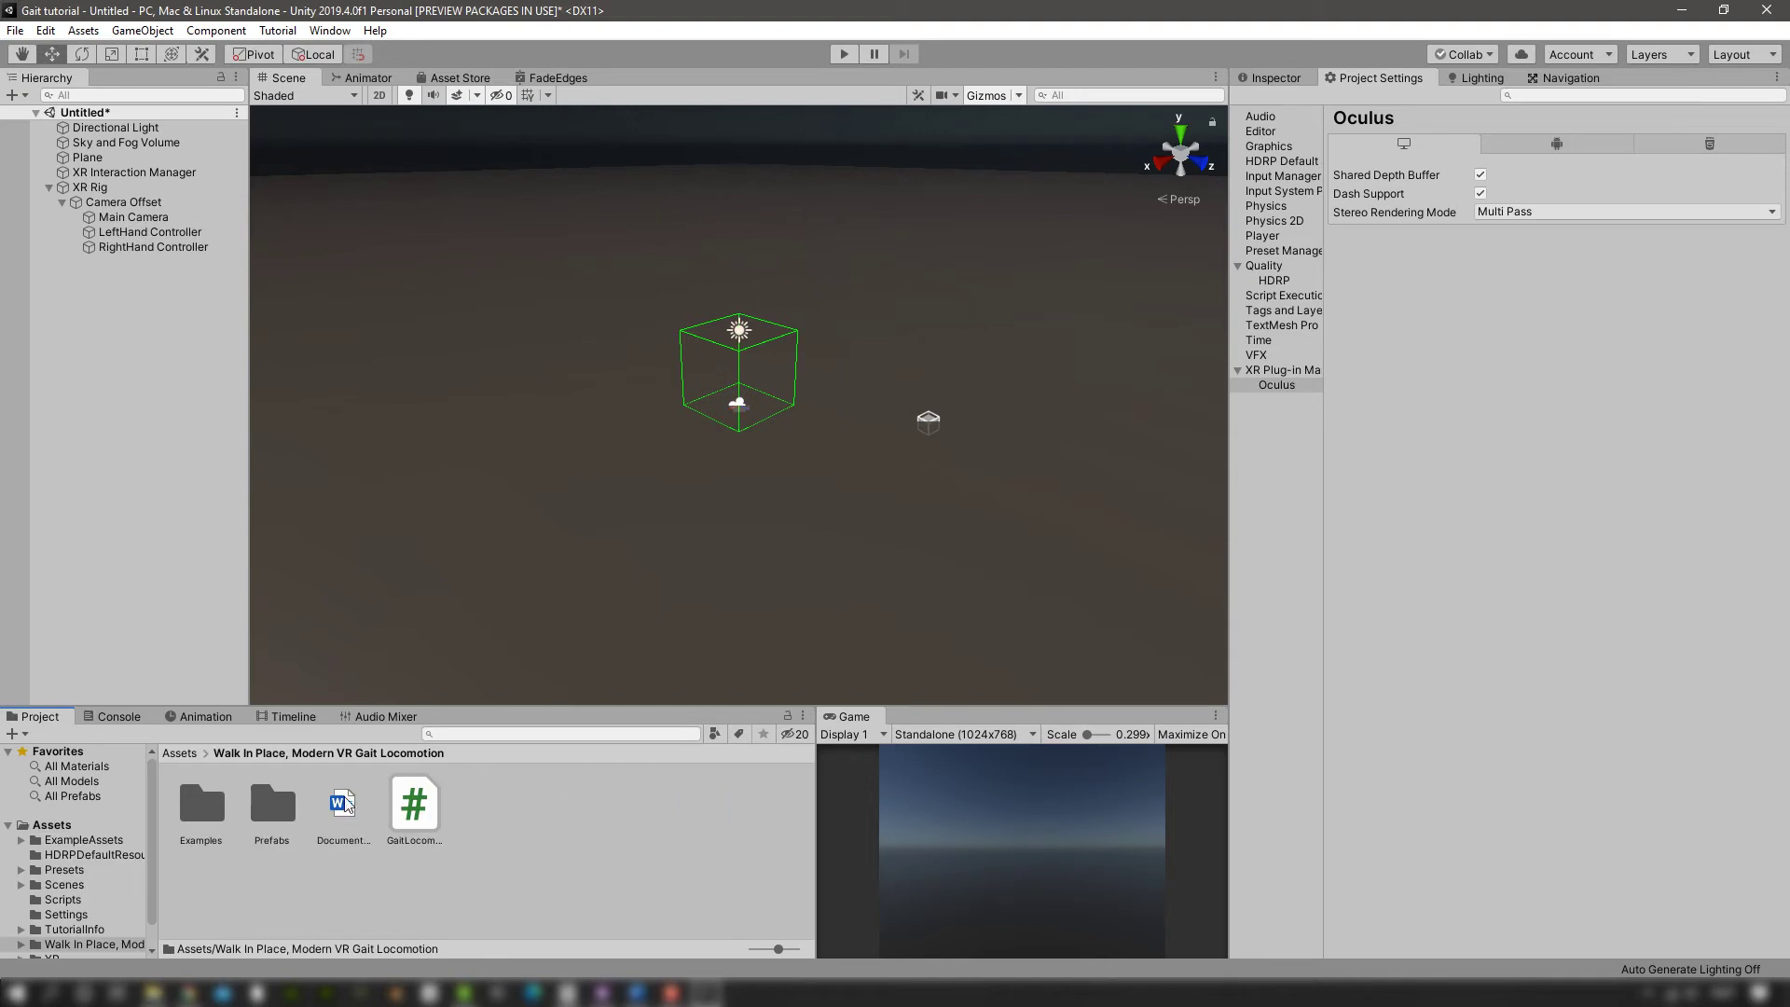
pyautogui.doubleClick(272, 804)
pyautogui.moveTo(193, 808); pyautogui.dragTo(117, 203)
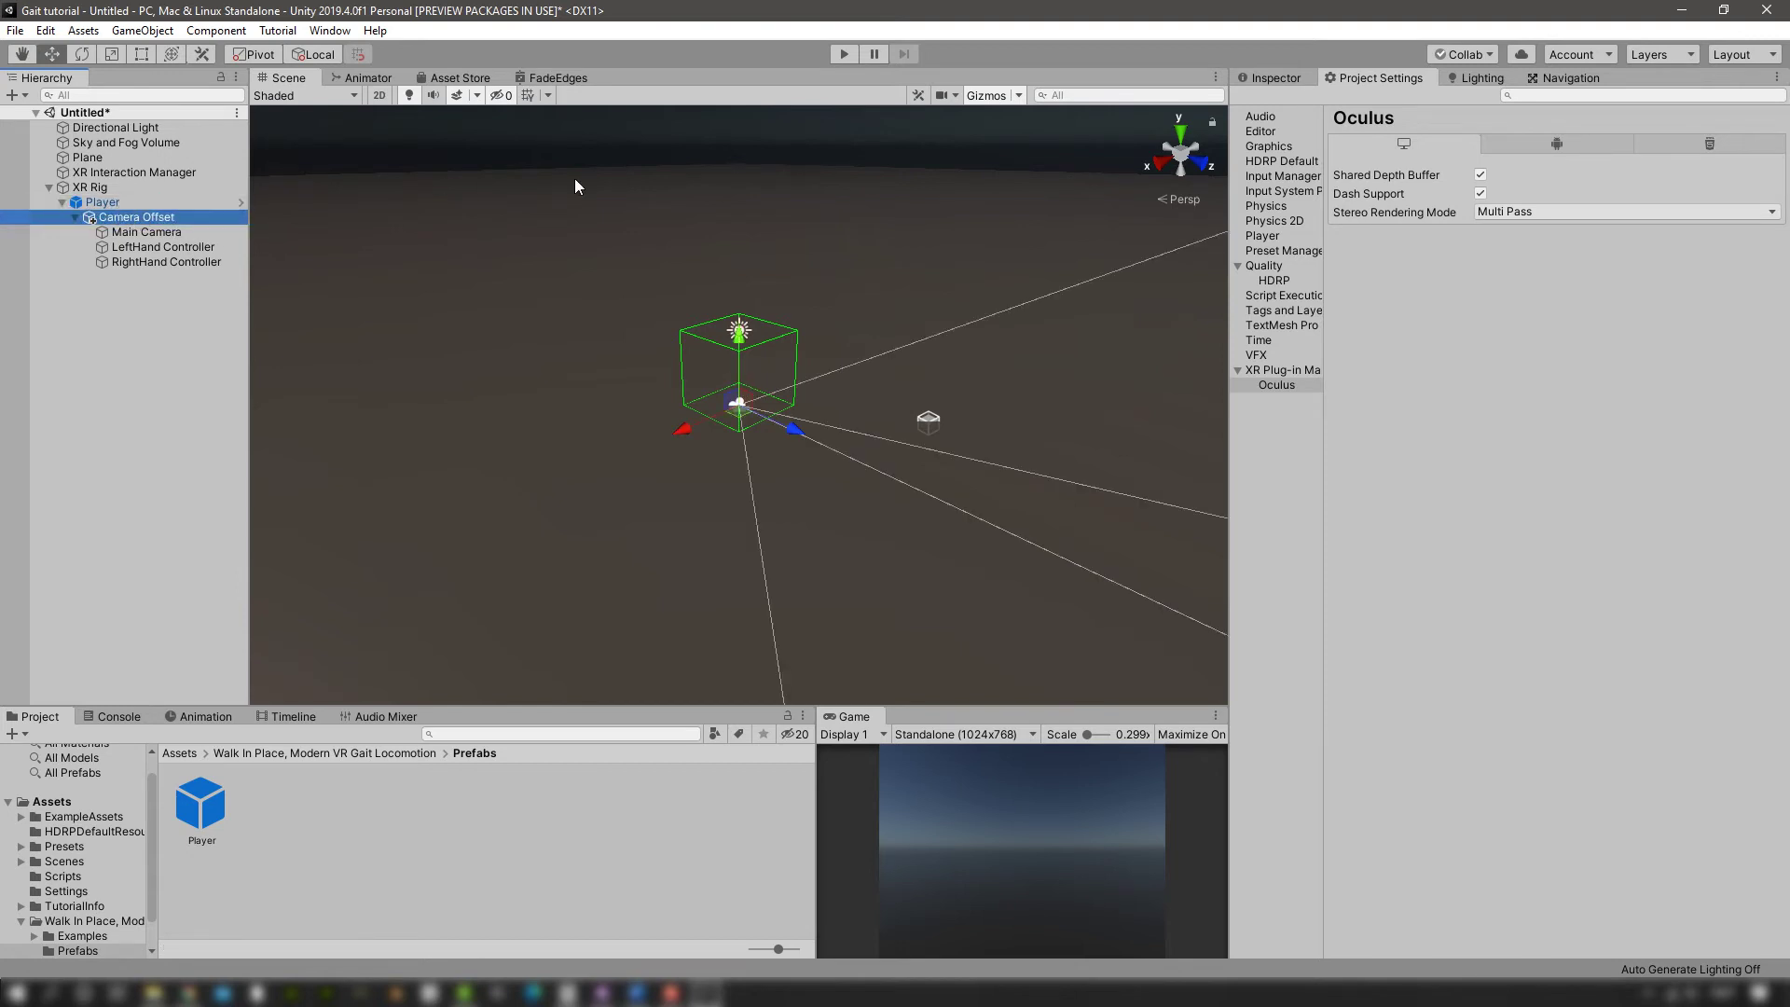
# Step: Assign Main Camera as the Player's Gait Locomotion camera and expand Directions To Follow and Gait Controls
pyautogui.click(1260, 80)
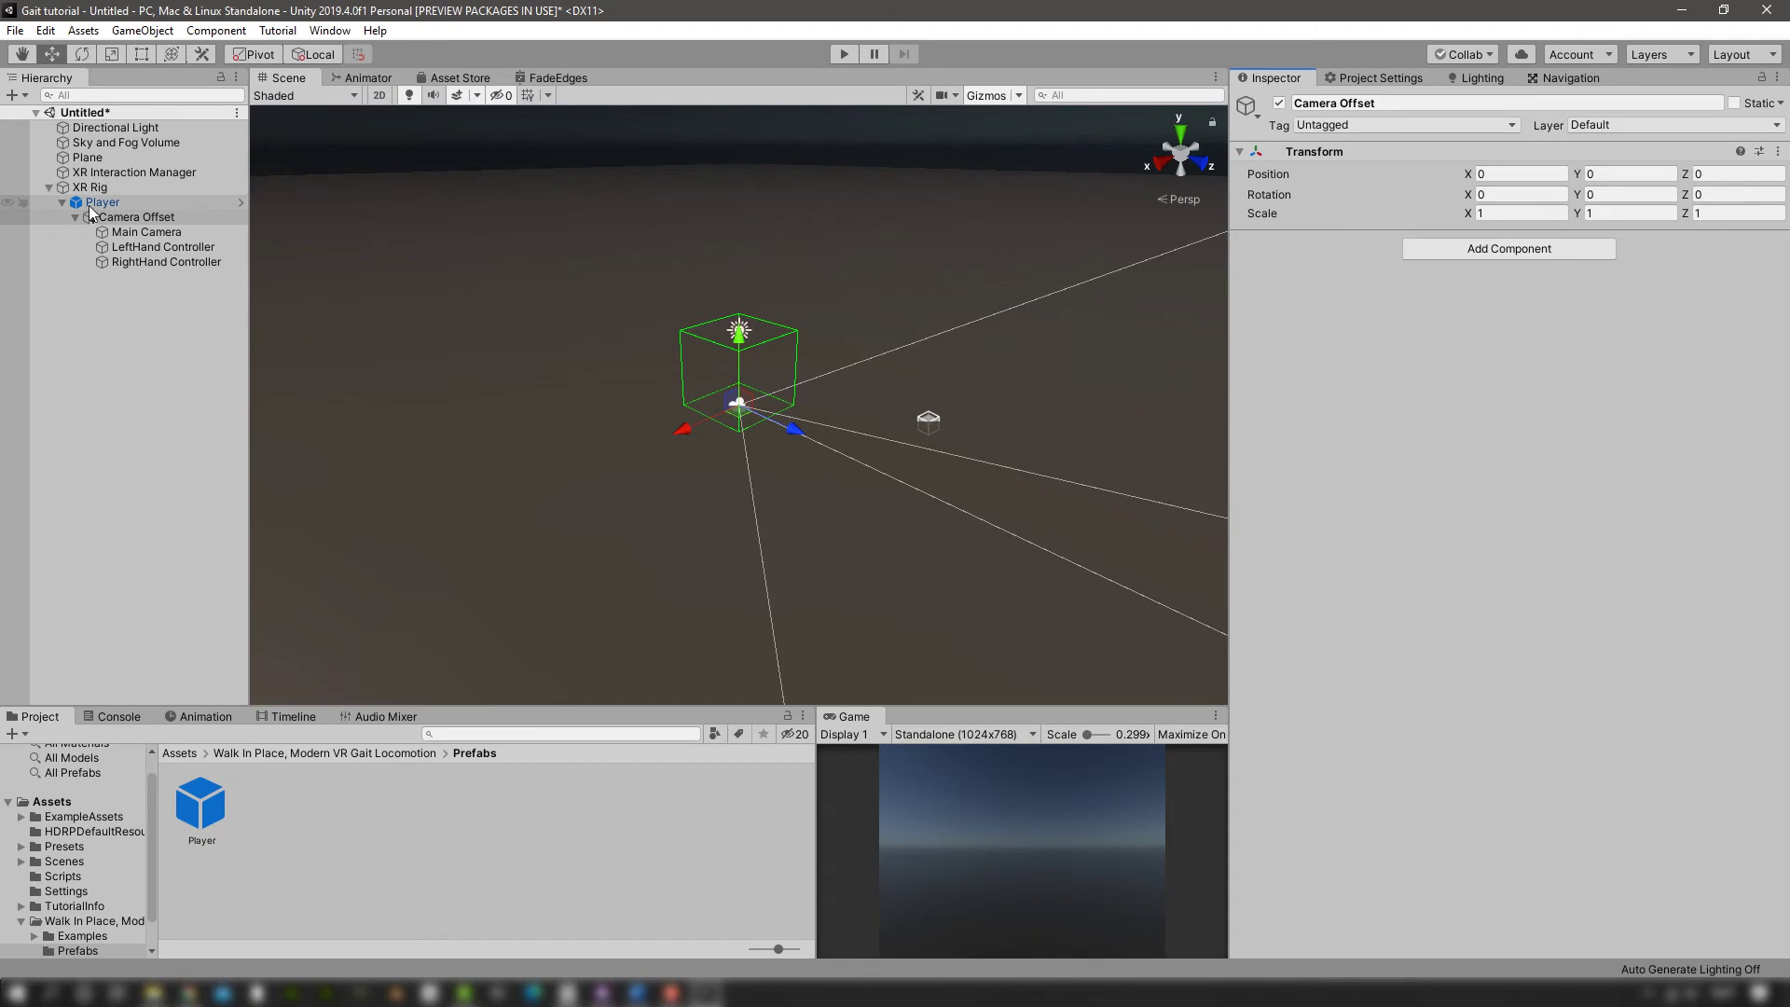
pyautogui.click(87, 203)
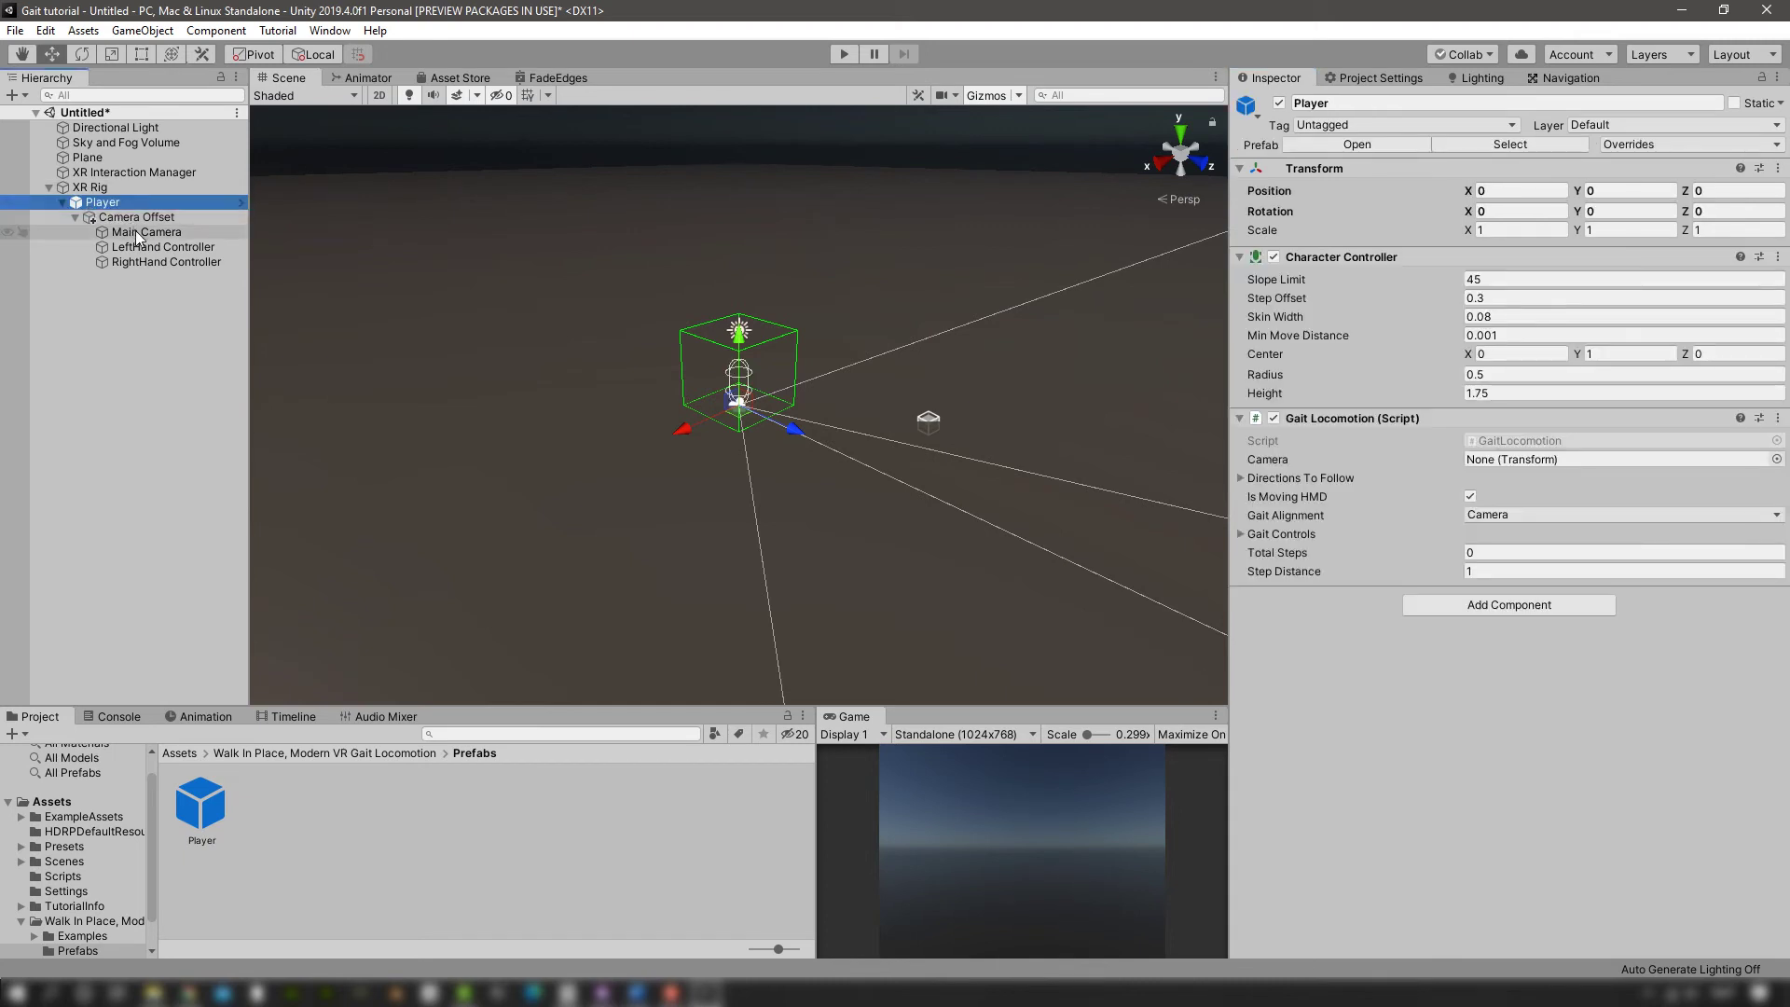
pyautogui.moveTo(136, 231); pyautogui.dragTo(1540, 460)
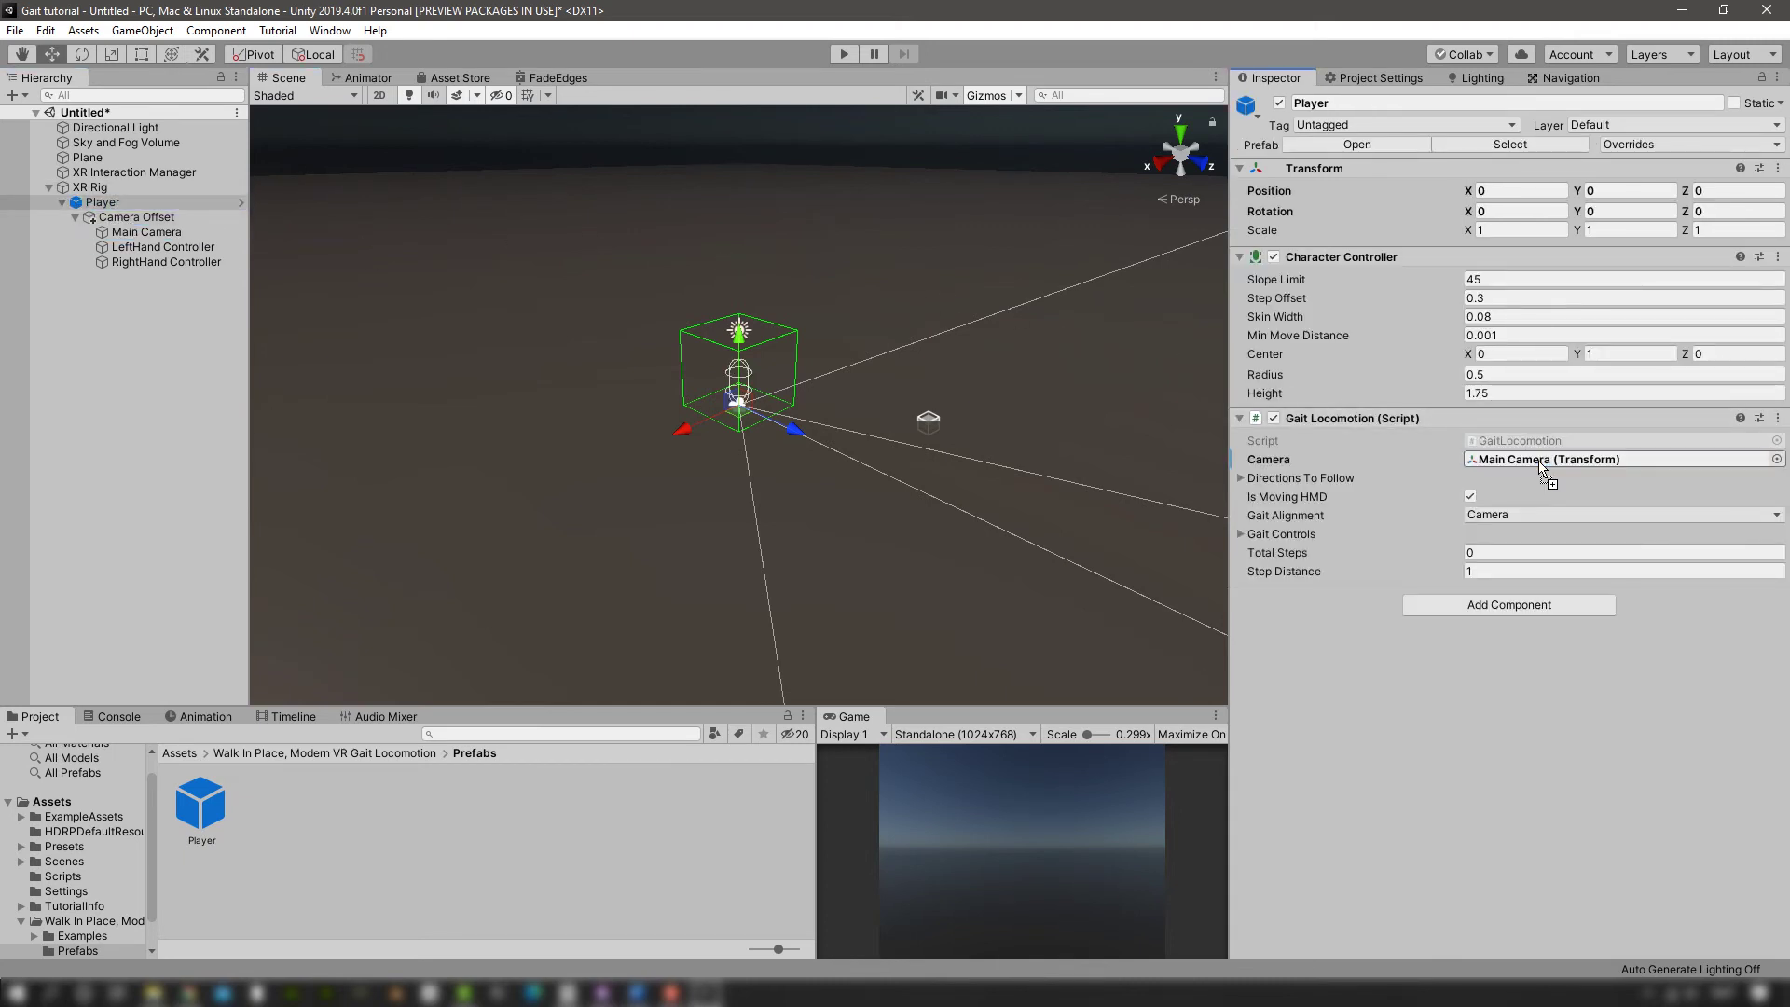
pyautogui.click(1241, 478)
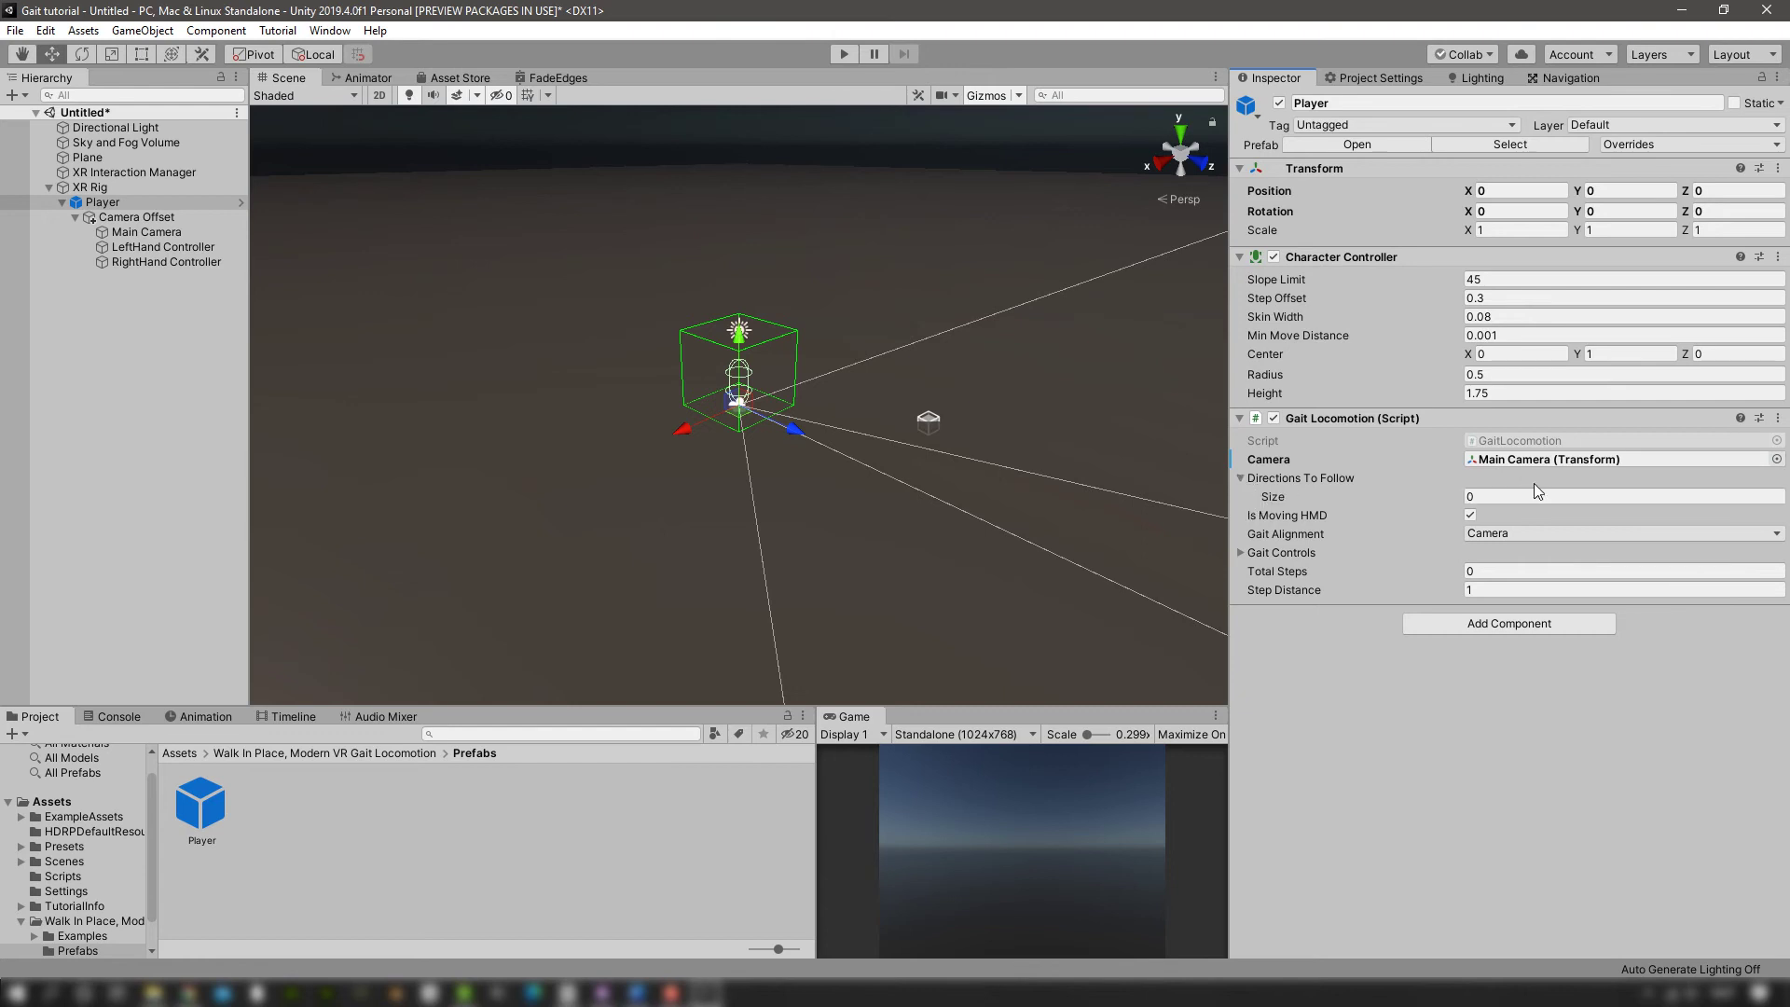
pyautogui.click(1240, 554)
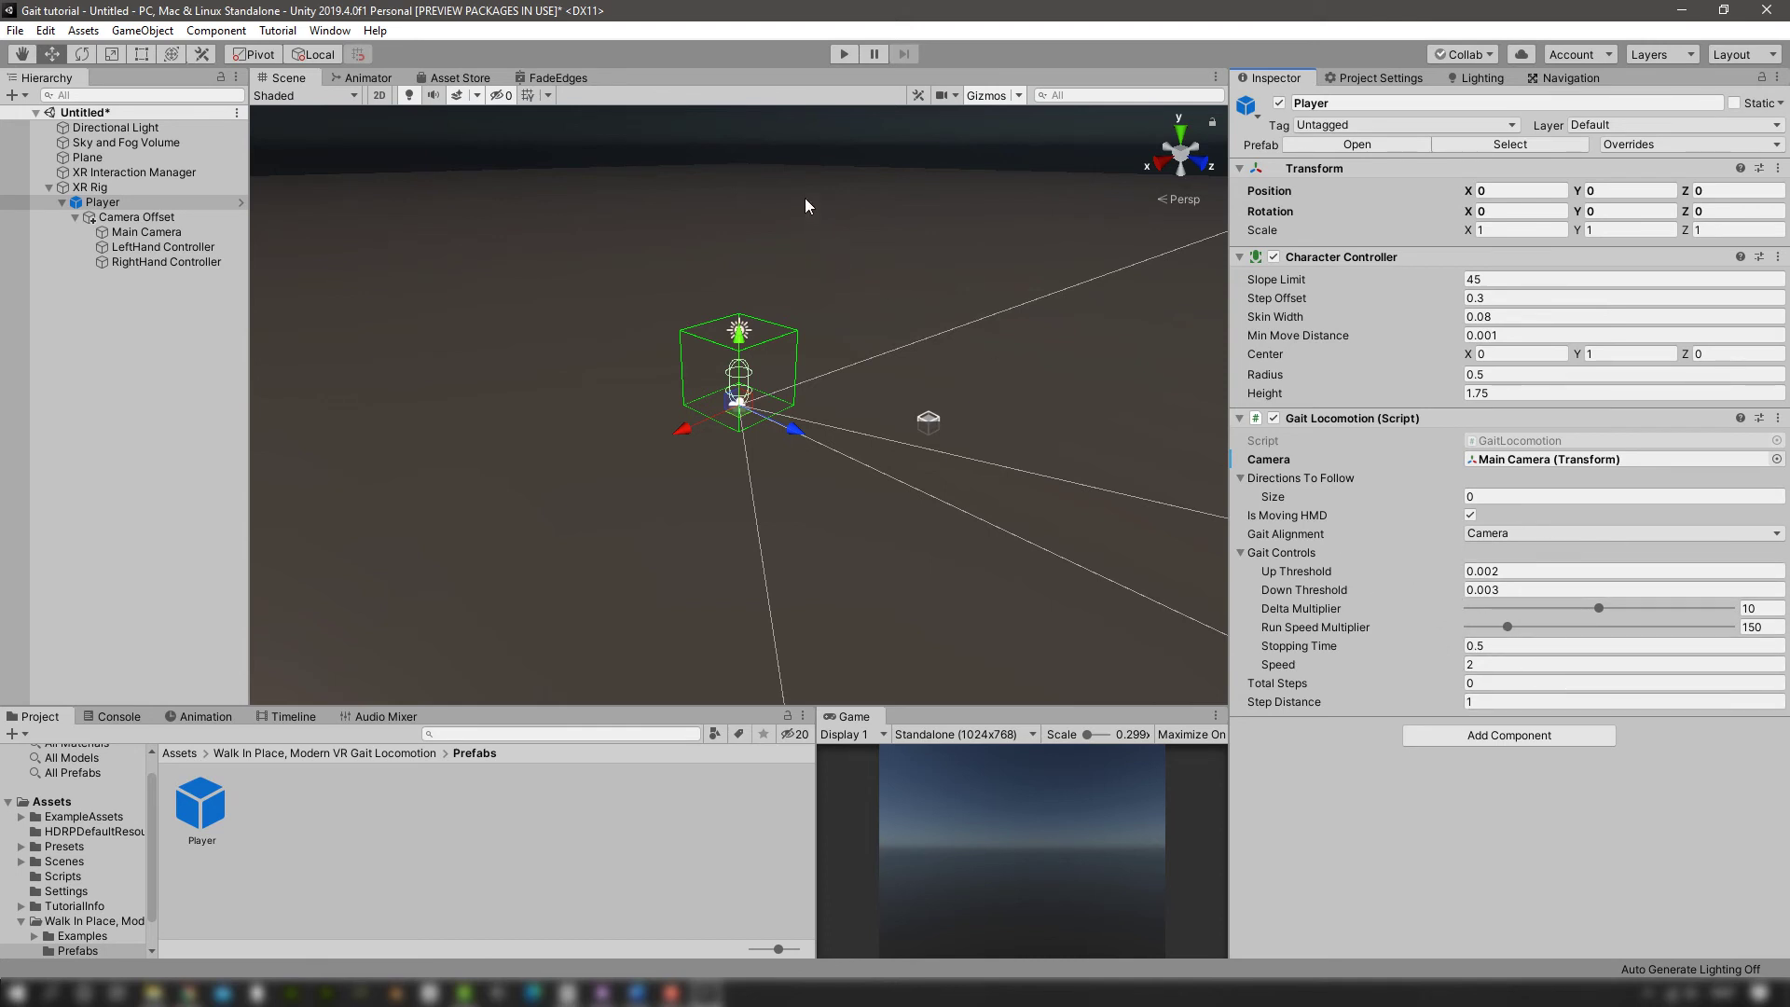
# Step: Enter play mode to test walking-in-place locomotion with the headset
pyautogui.click(843, 59)
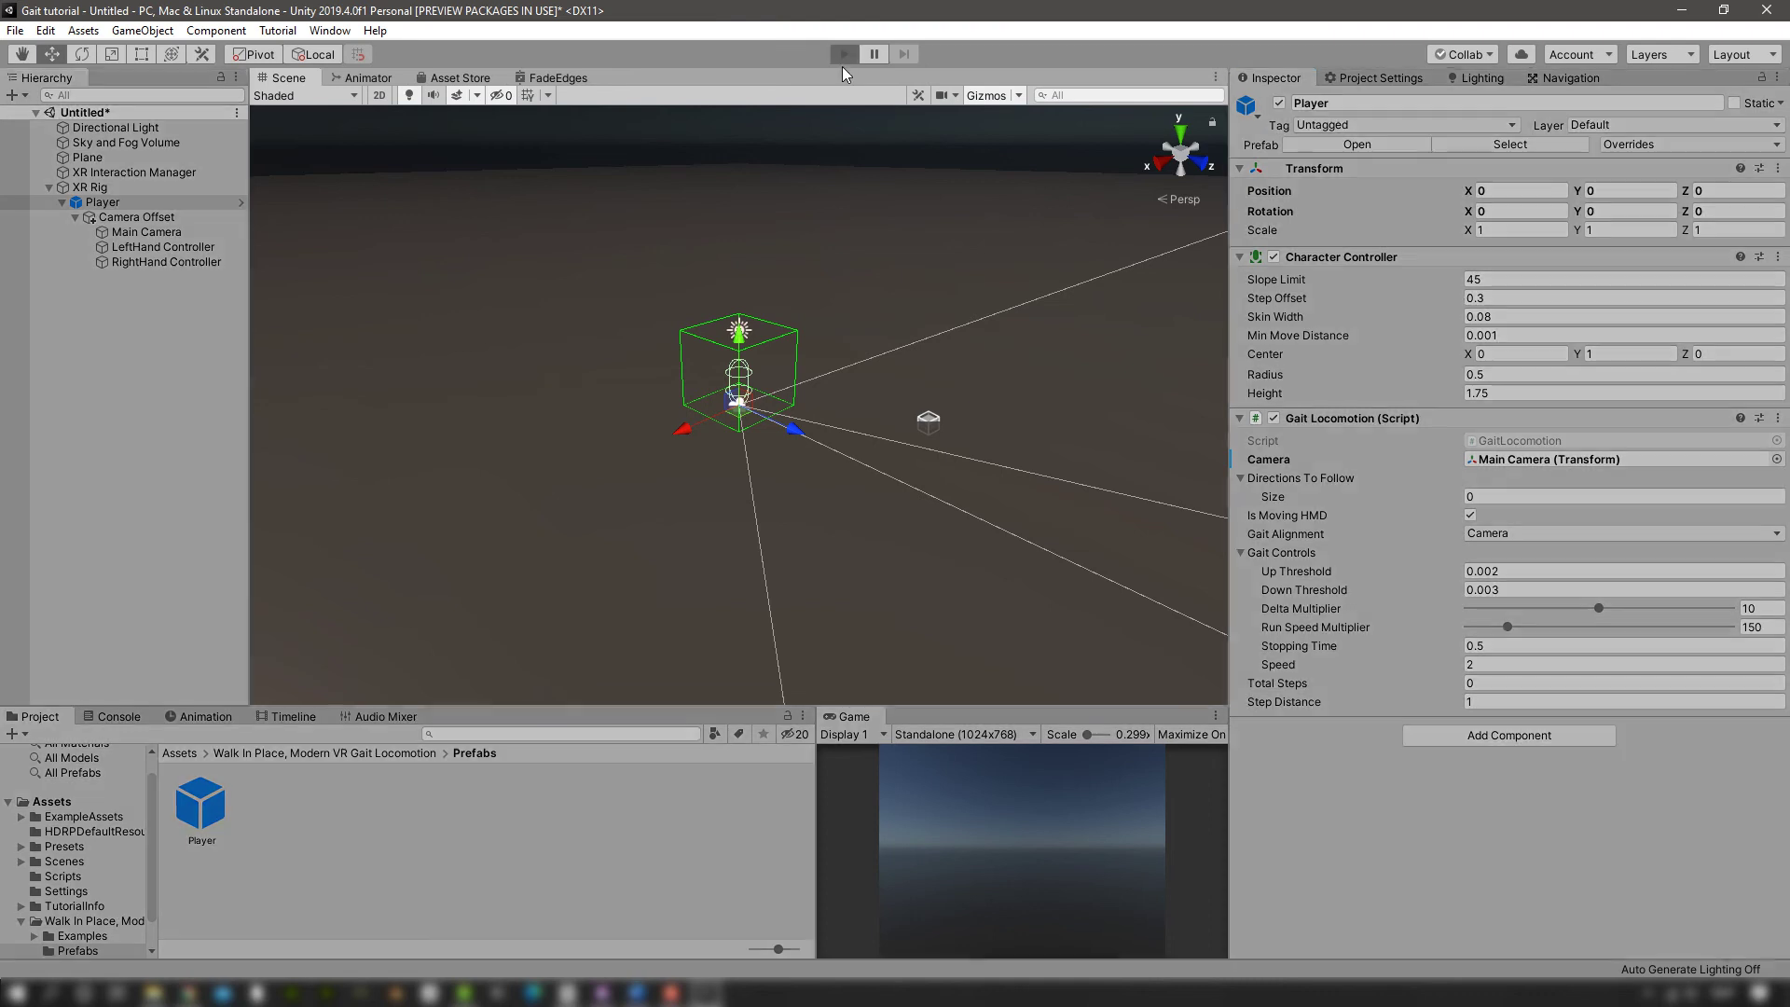